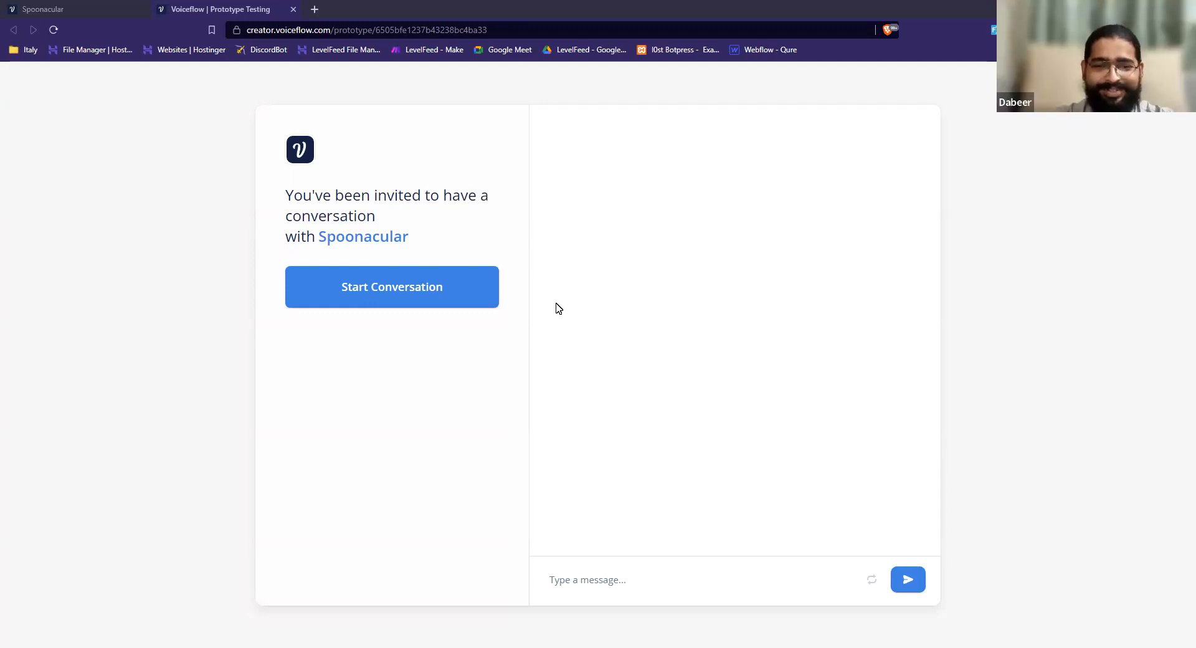
Start a conversation with the Spoonacular prototype and view the ingredients of the suggested recipe.
left_click(462, 297)
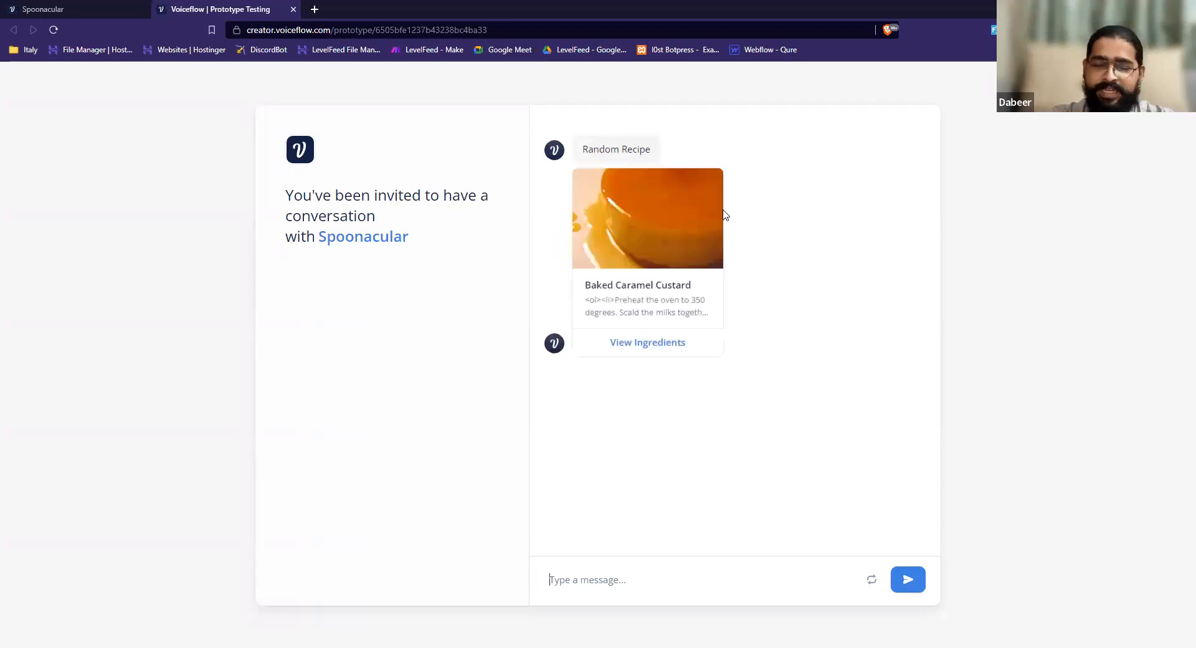
left_click(648, 355)
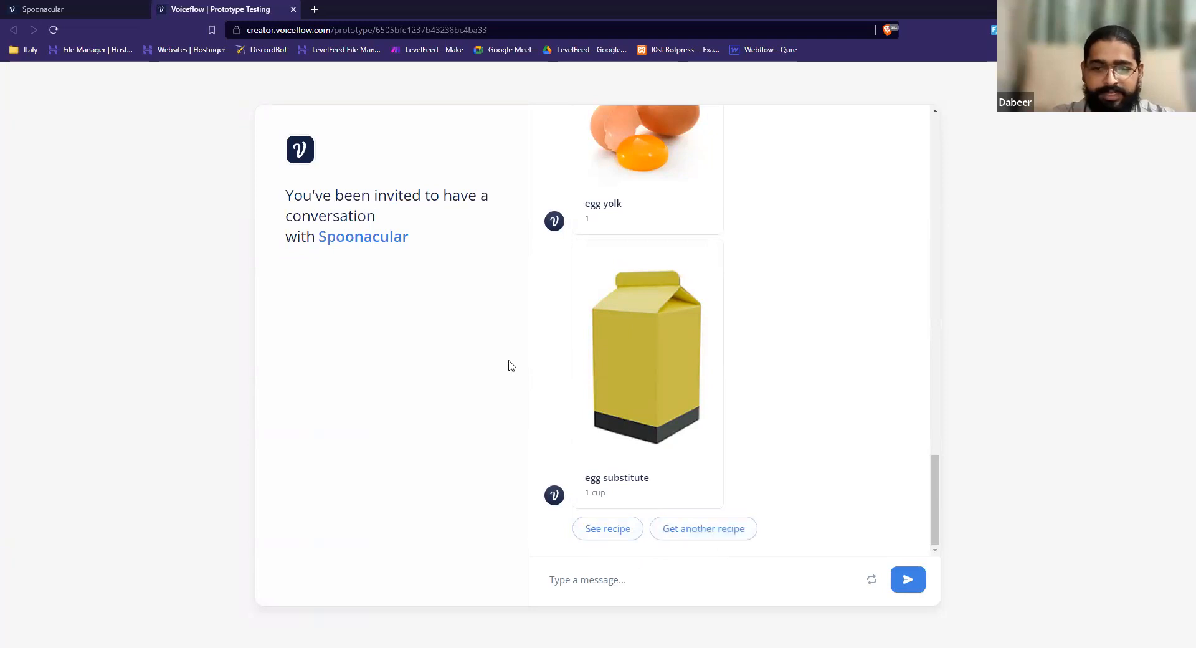
Return to the Spoonacular flow and inspect the Random Recipe text and the GET request in New Block 2.
left_click(103, 6)
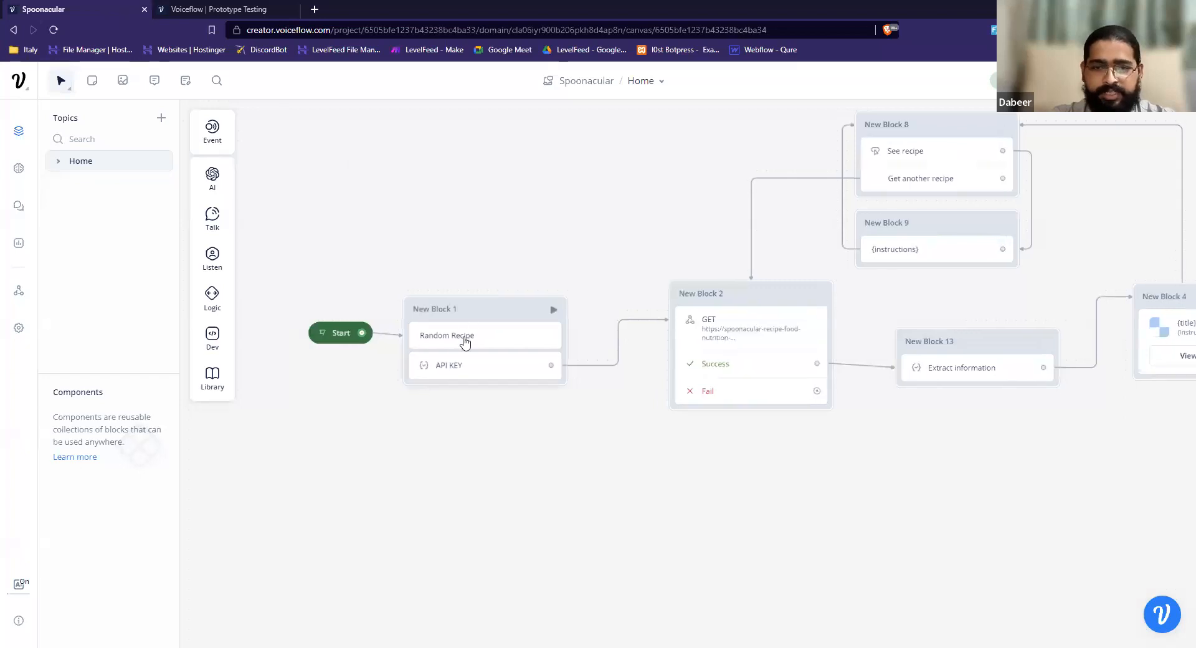
left_click(469, 339)
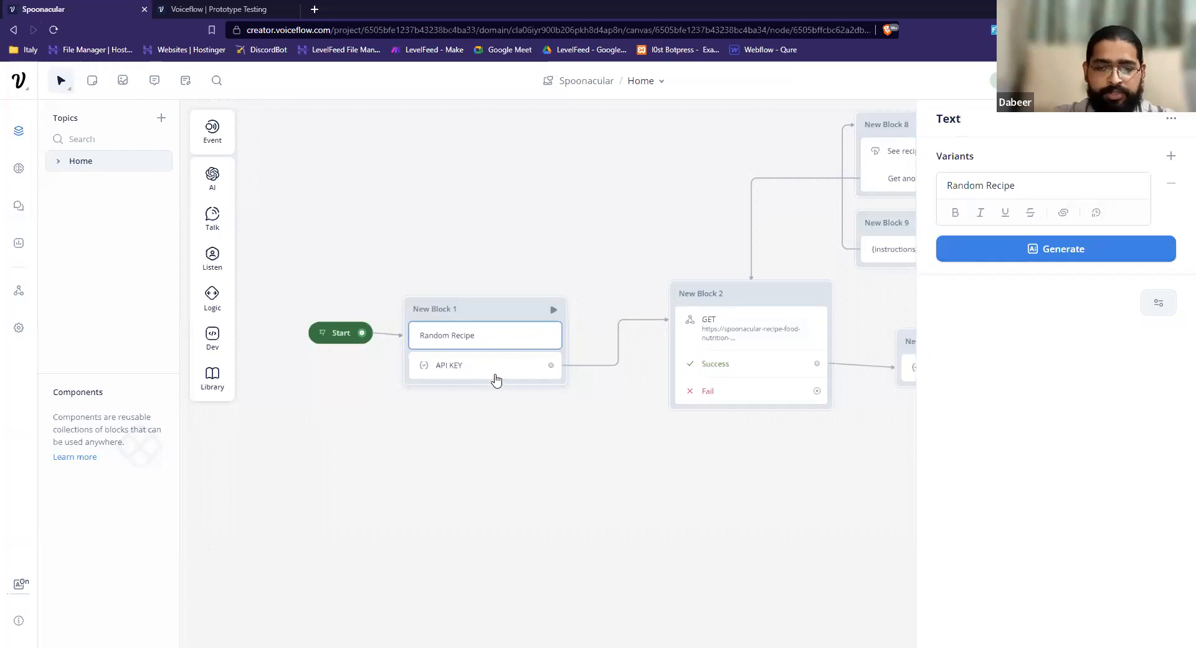
left_click_drag(760, 461, 624, 446)
left_click(624, 446)
left_click(626, 357)
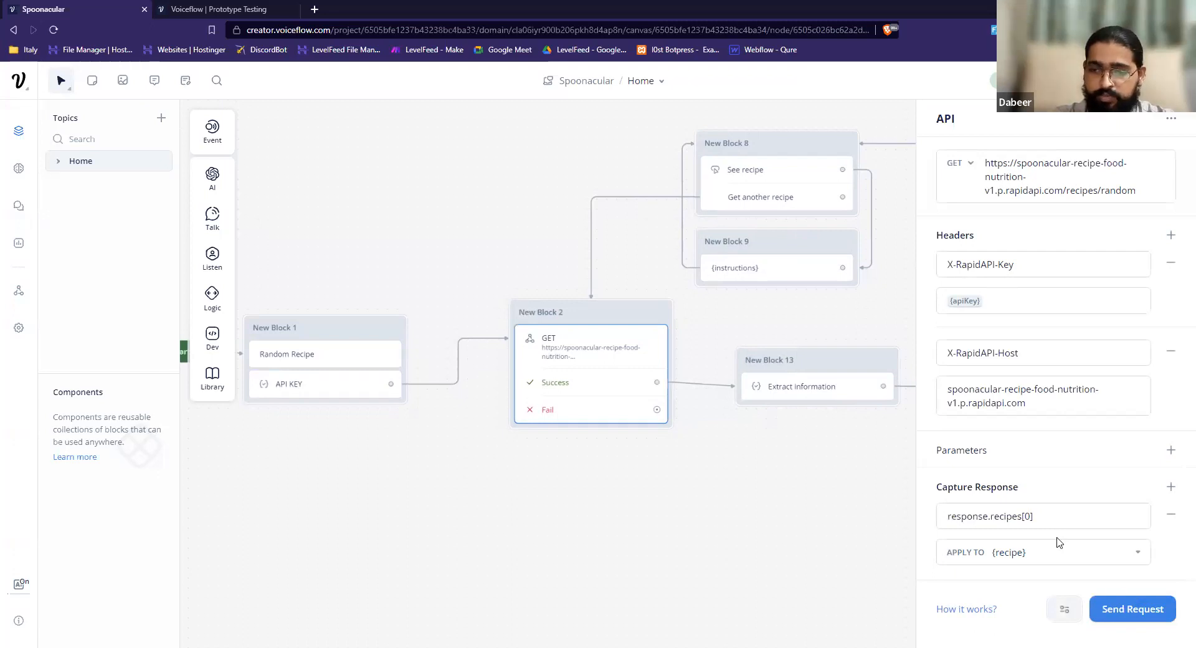
left_click(1121, 612)
left_click(638, 134)
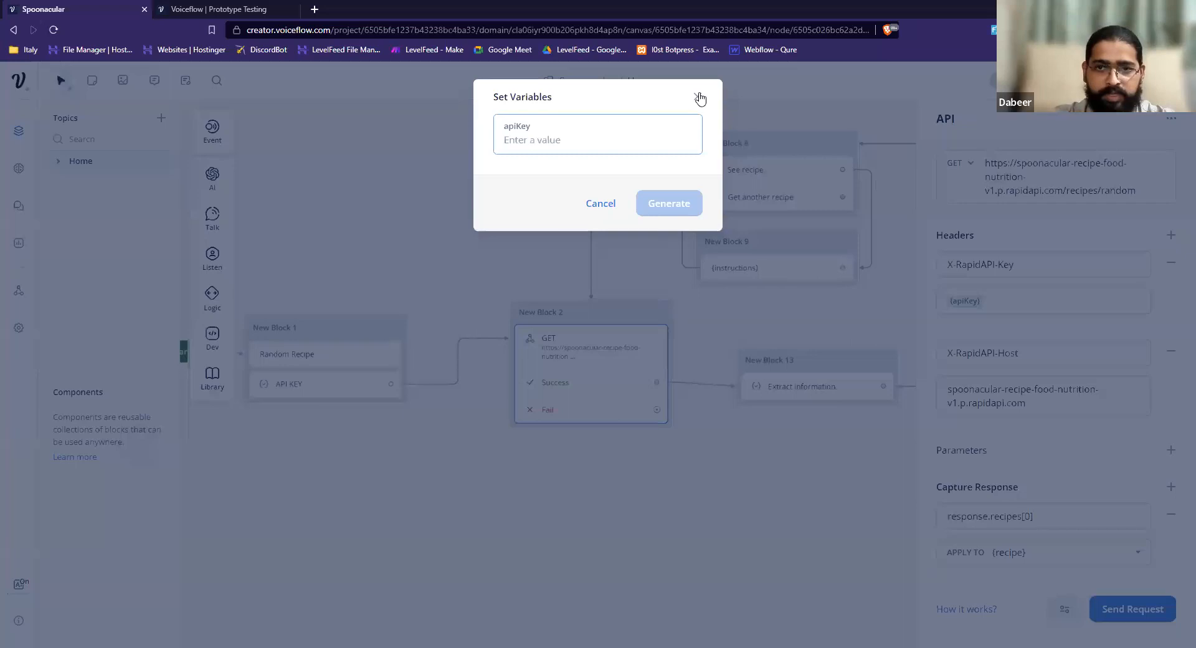
left_click(368, 366)
Copy the API key from the API KEY step and send New Block 2's GET request as a test with it as apiKey.
left_click(342, 387)
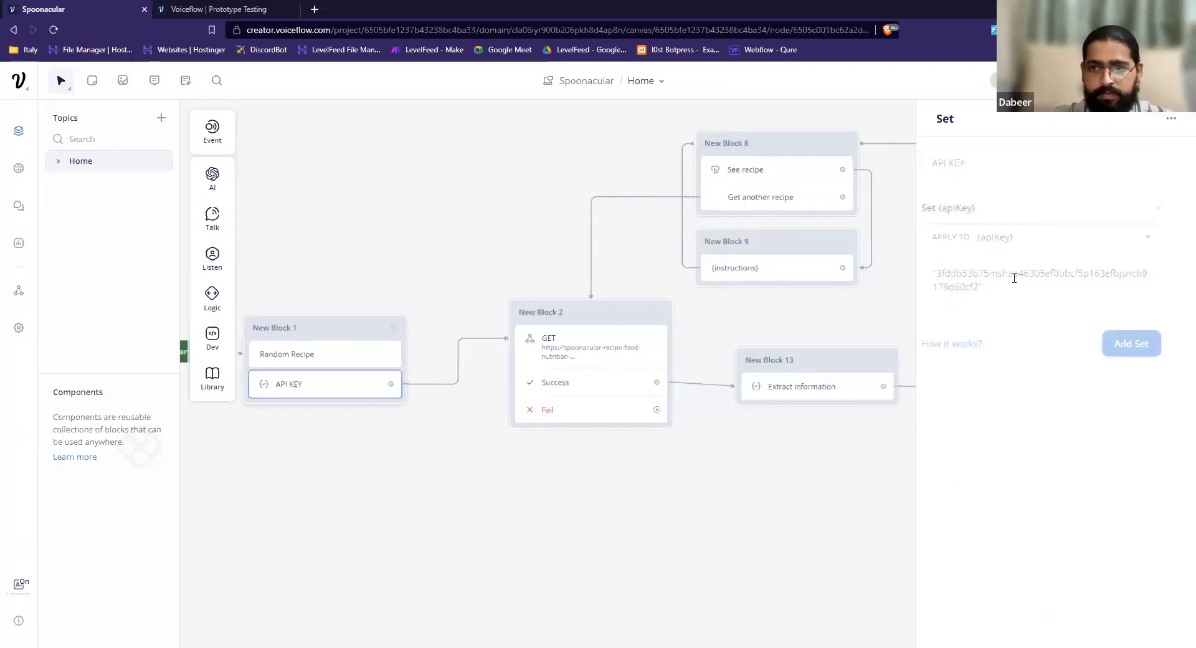
triple_click(1014, 278)
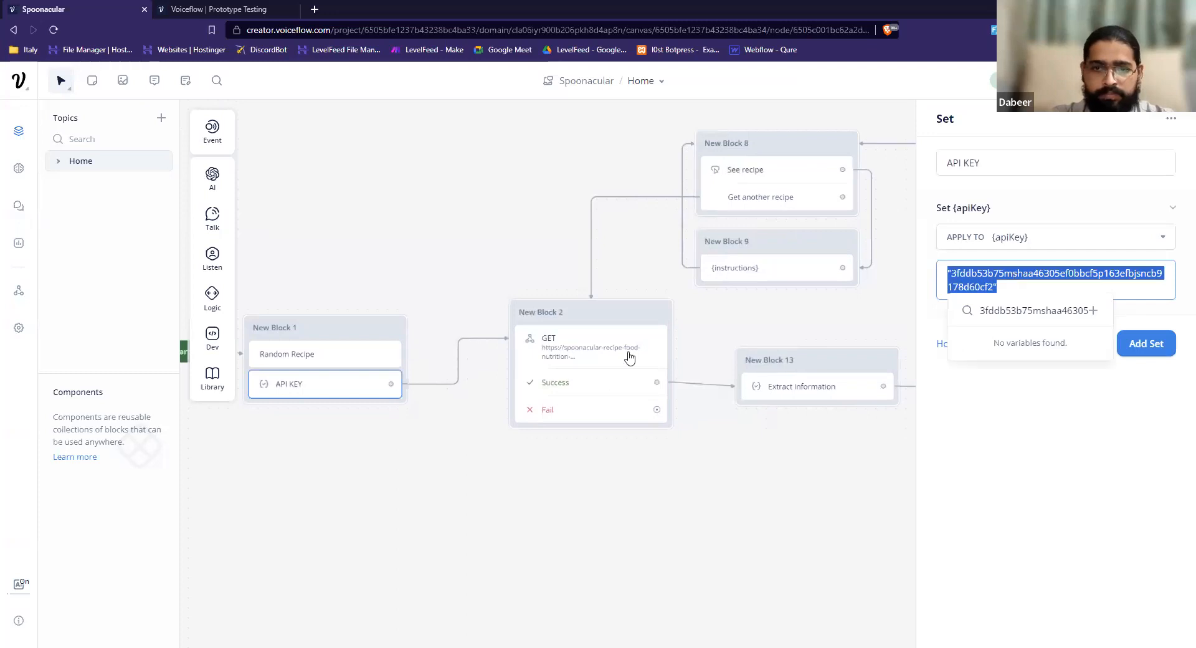
left_click(629, 356)
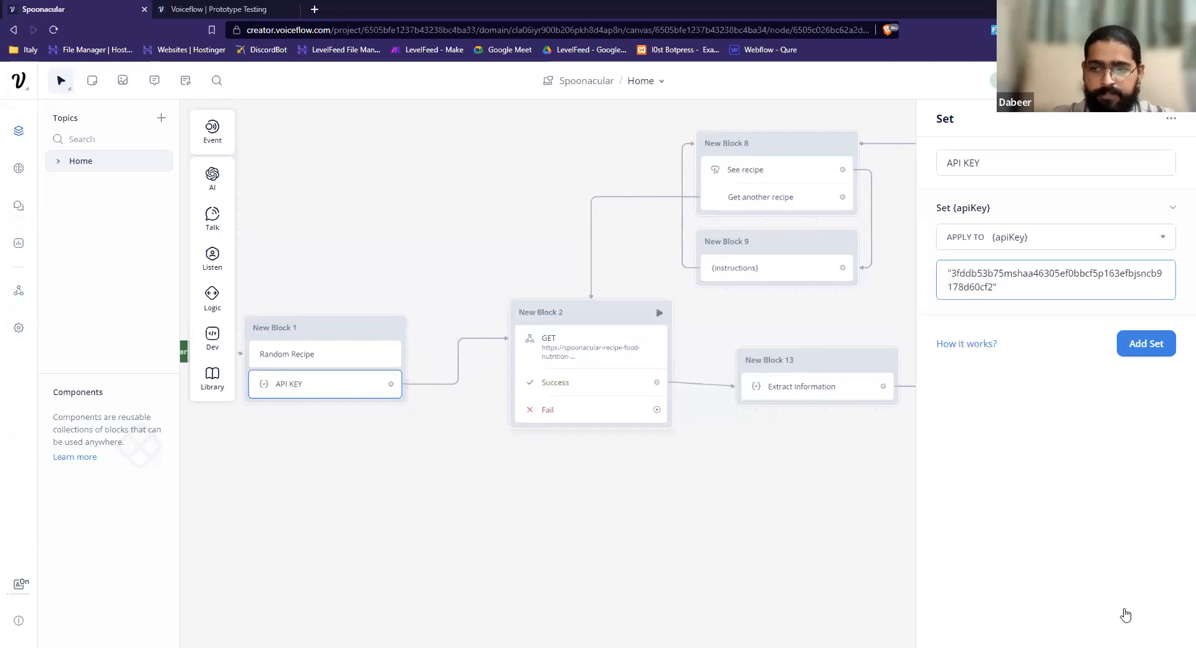
left_click(1125, 612)
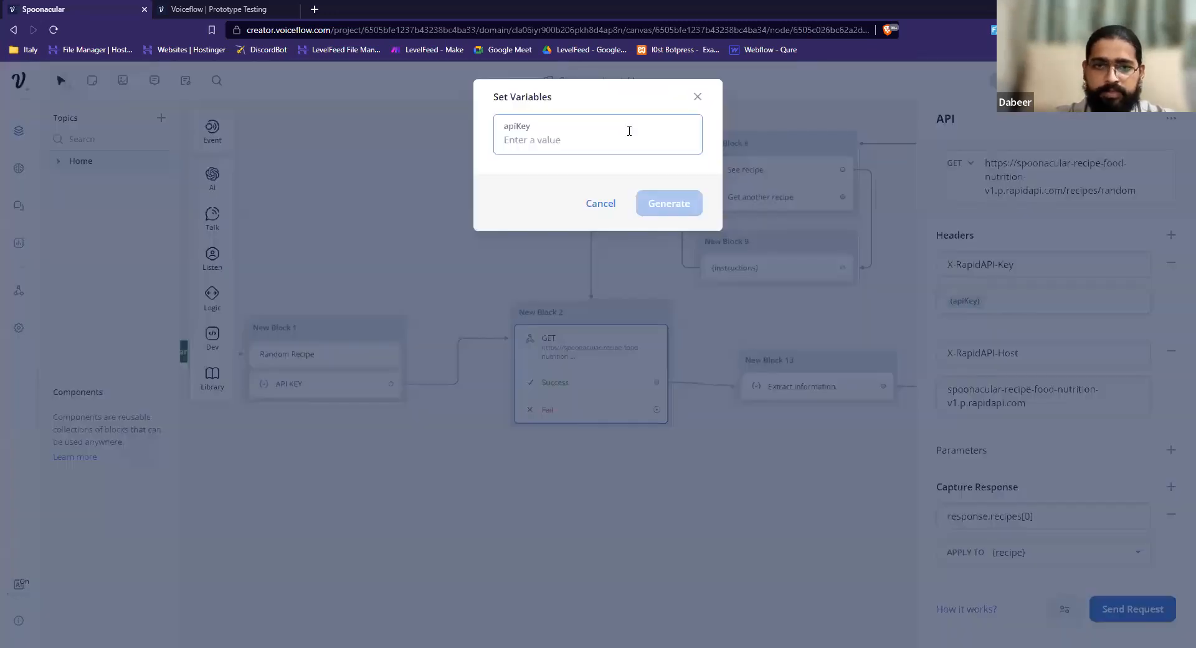
key("ctrl+v")
key("BackSpace")
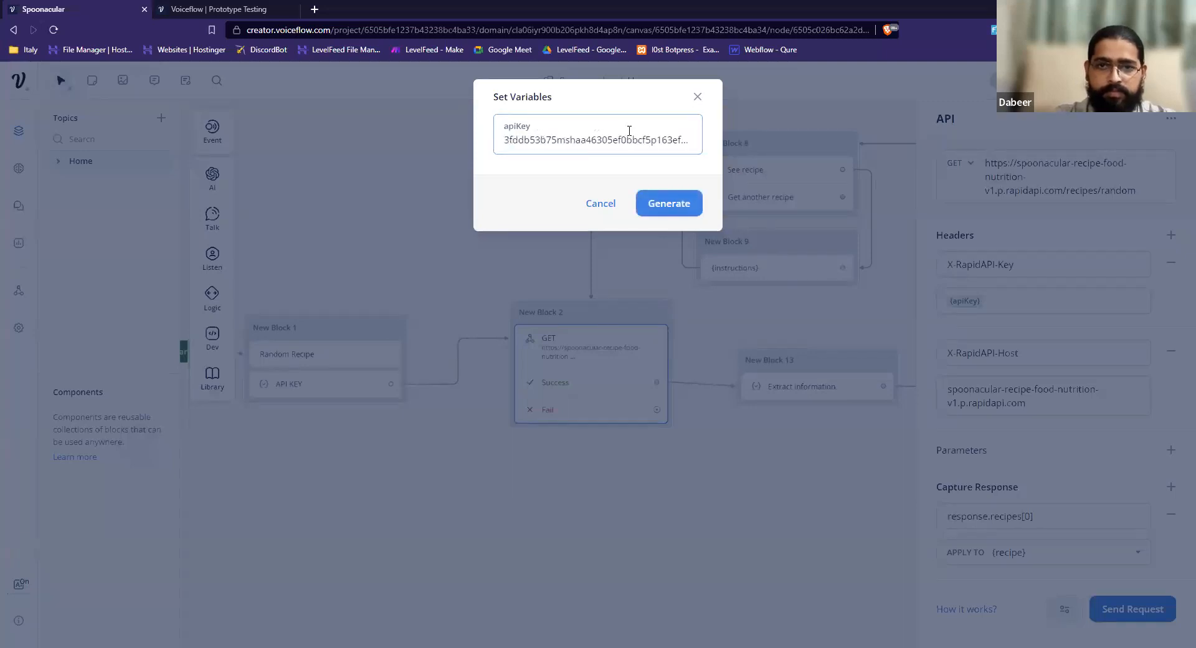
left_click(700, 215)
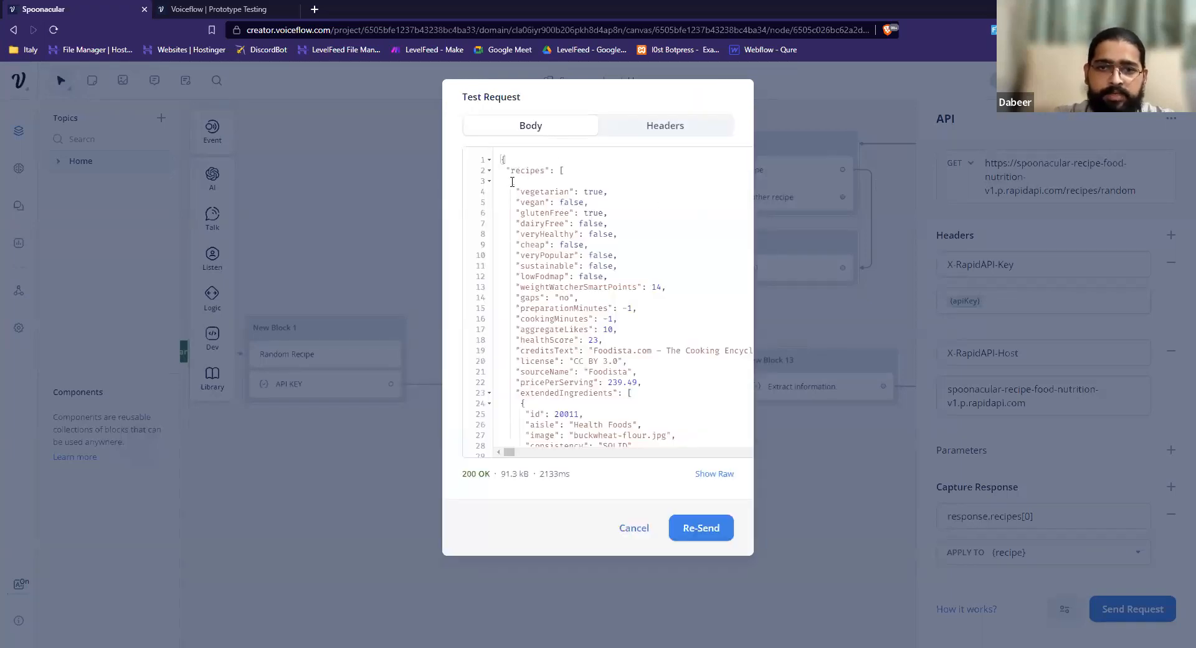
Examine the recipes array in the test response and compare it with the request's response.recipes[0] capture path.
double_click(524, 171)
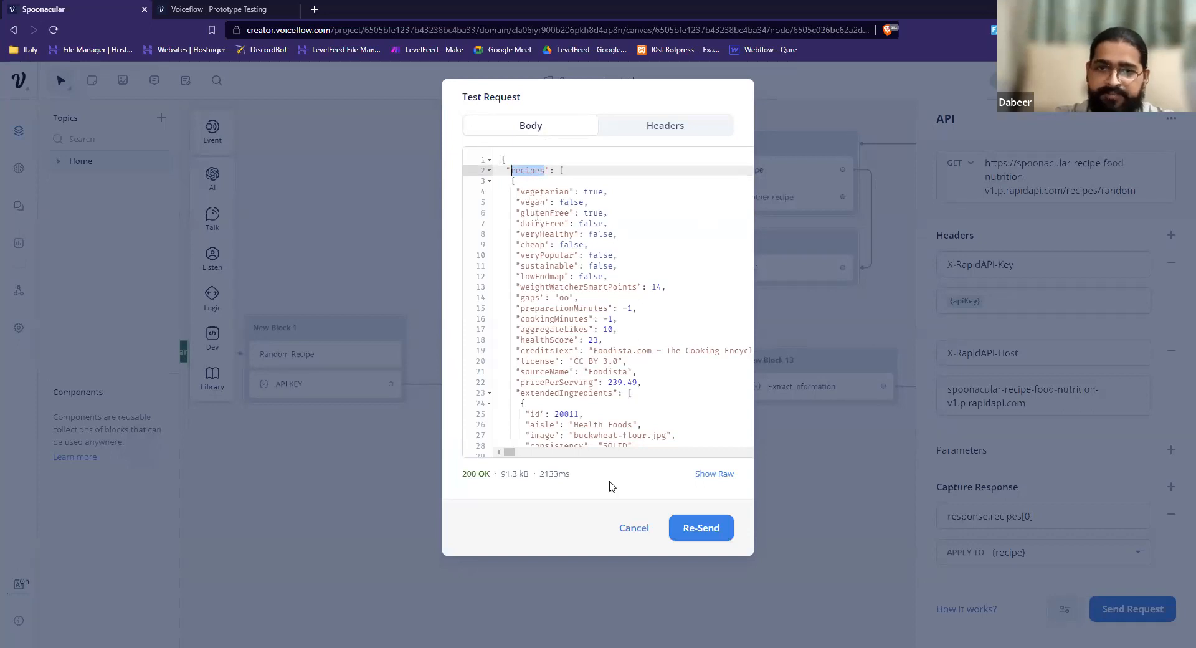
left_click(977, 518)
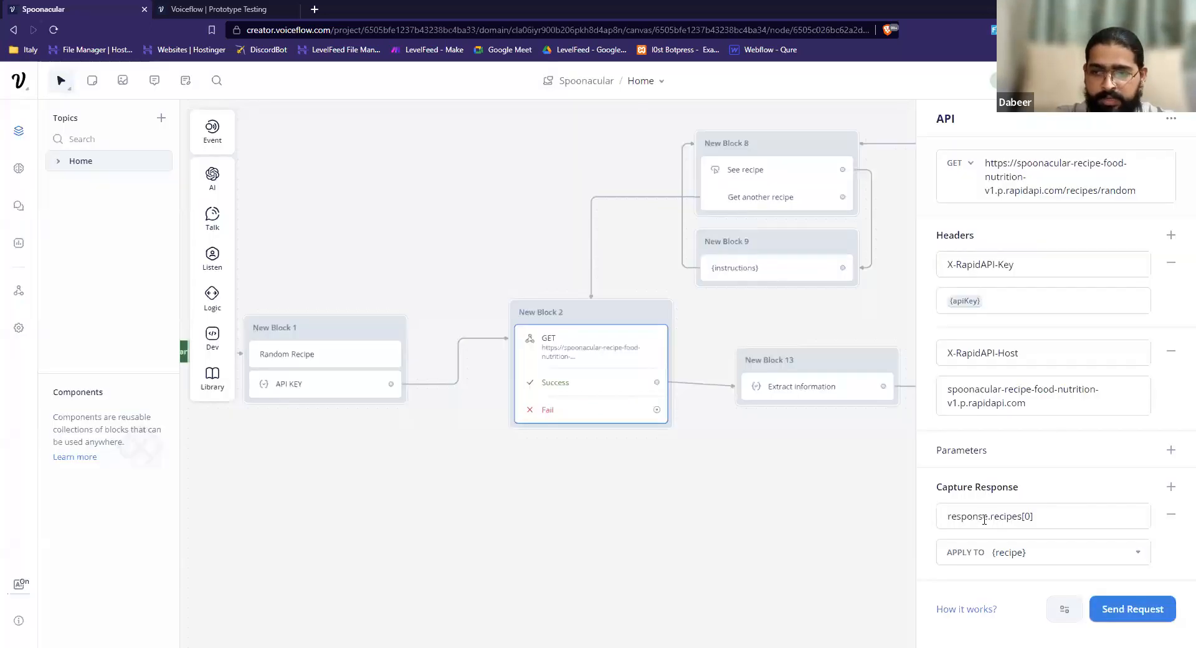
left_click(1026, 517)
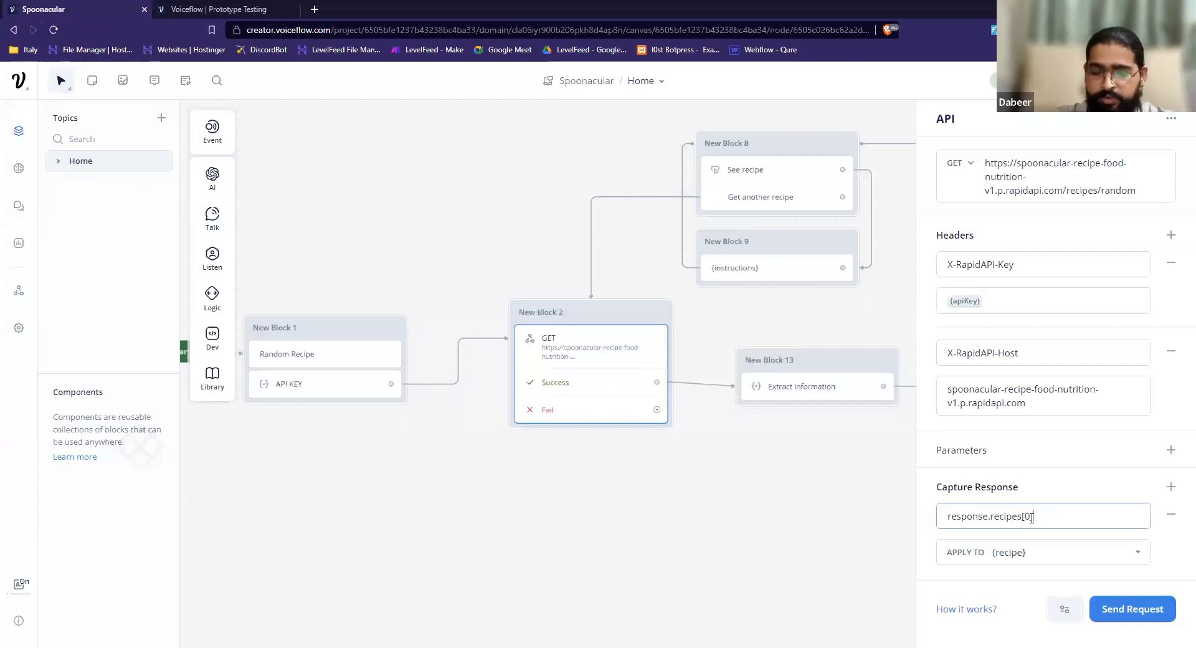
left_click(754, 516)
Send another test of New Block 2's GET request, supplying the API key for the apiKey variable.
left_click_drag(665, 458, 543, 455)
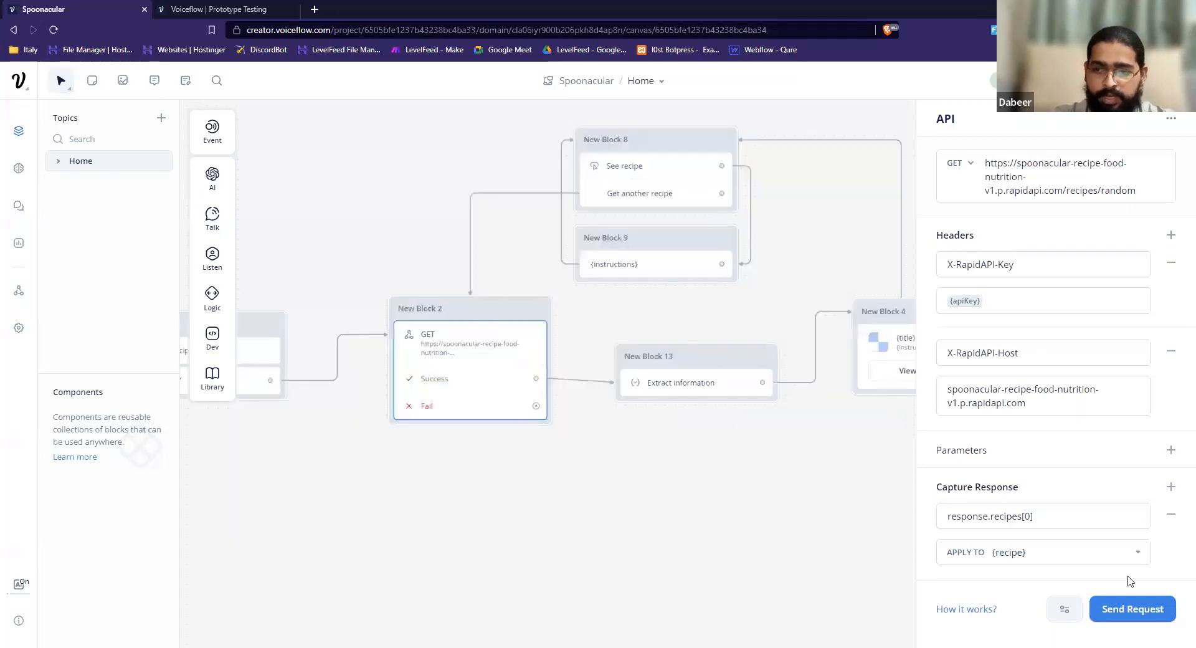
left_click(880, 419)
left_click(516, 368)
left_click(1105, 613)
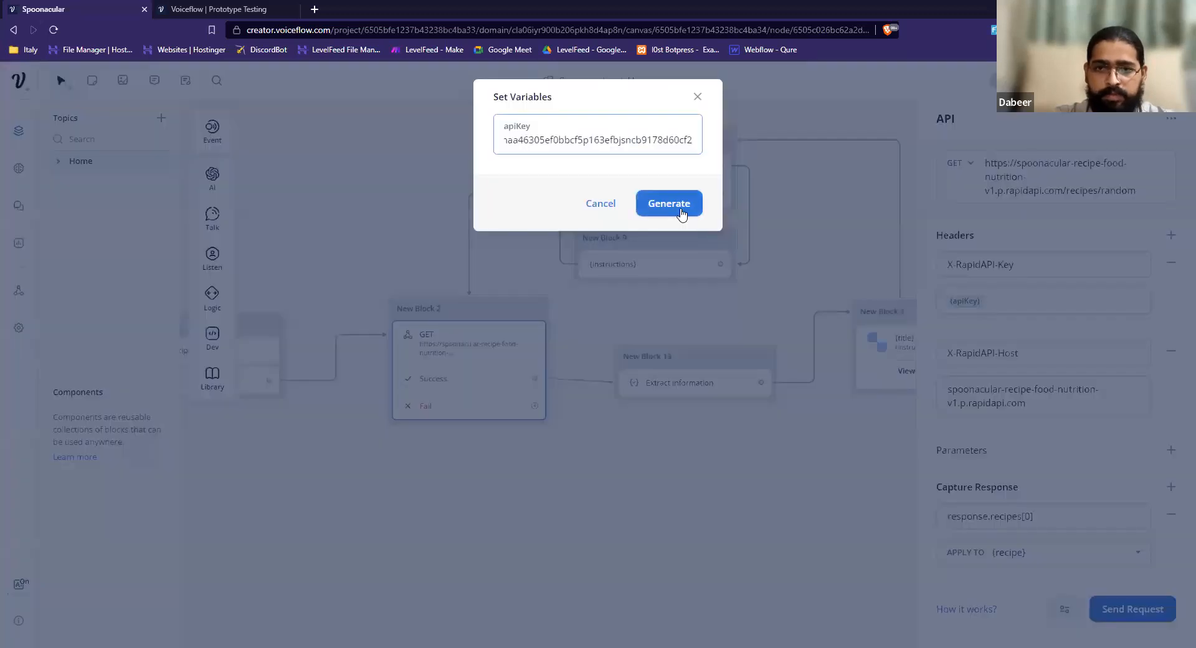
left_click(682, 214)
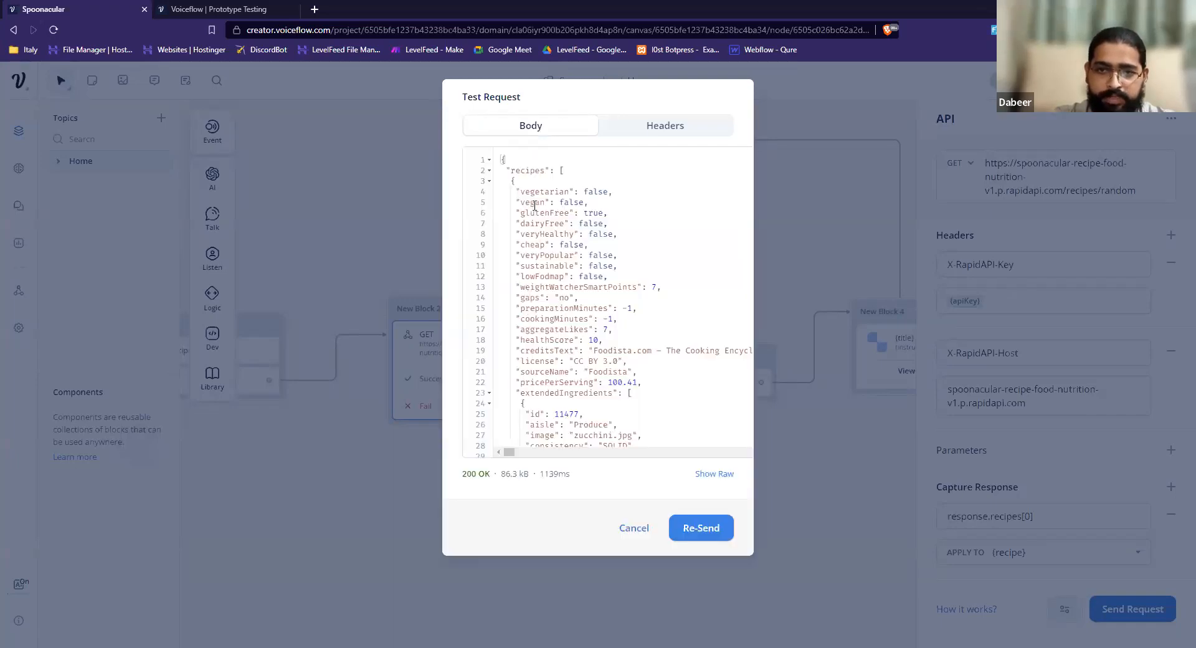
Collapse the extendedIngredients array in the response and examine the recipe's id, title and image fields.
left_click(538, 387)
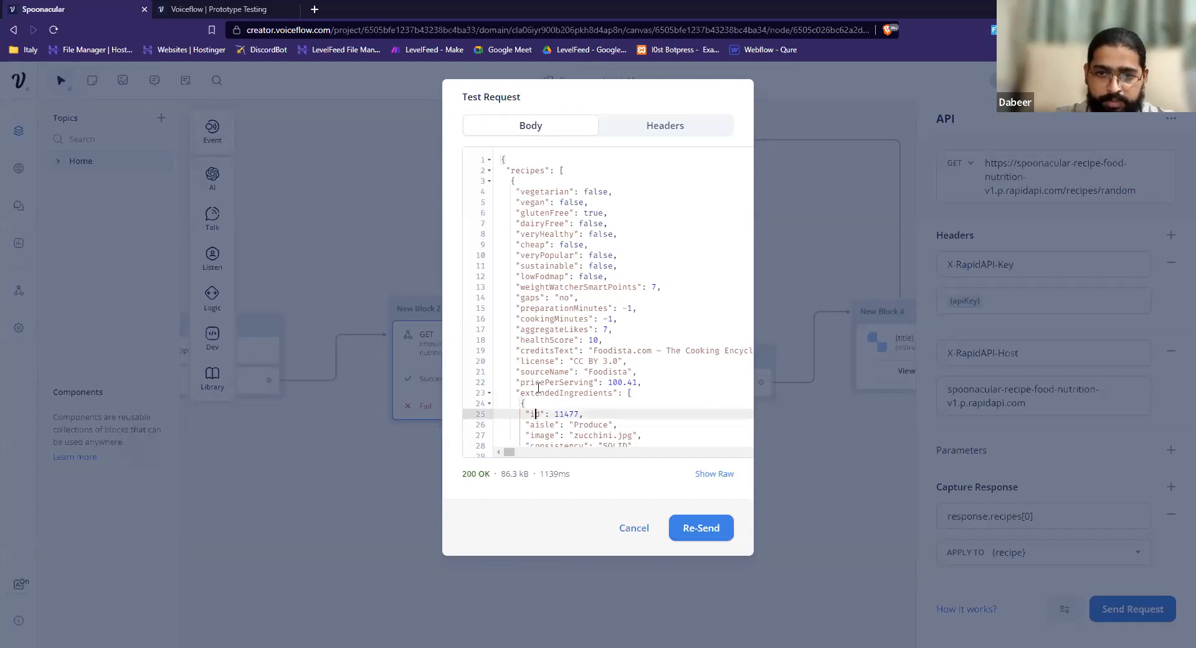
key("Down")
key("Down")
left_click(490, 395)
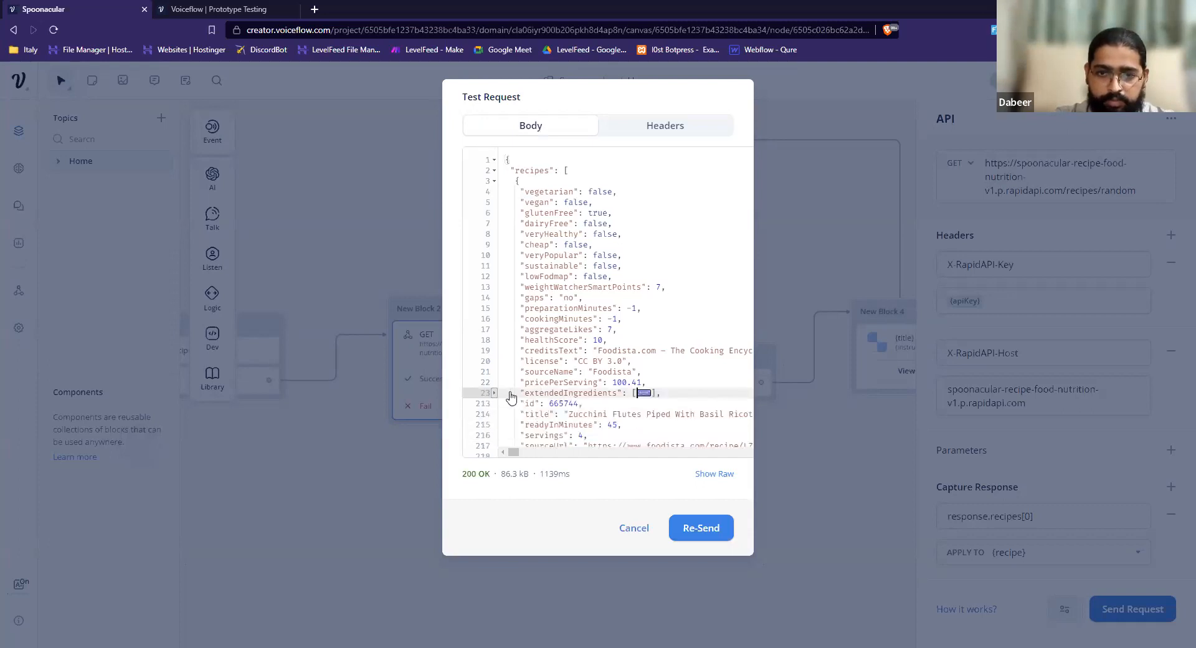
left_click(536, 414)
key("Down")
key("Down")
key("Down")
key("Down")
key("Down")
key("Down")
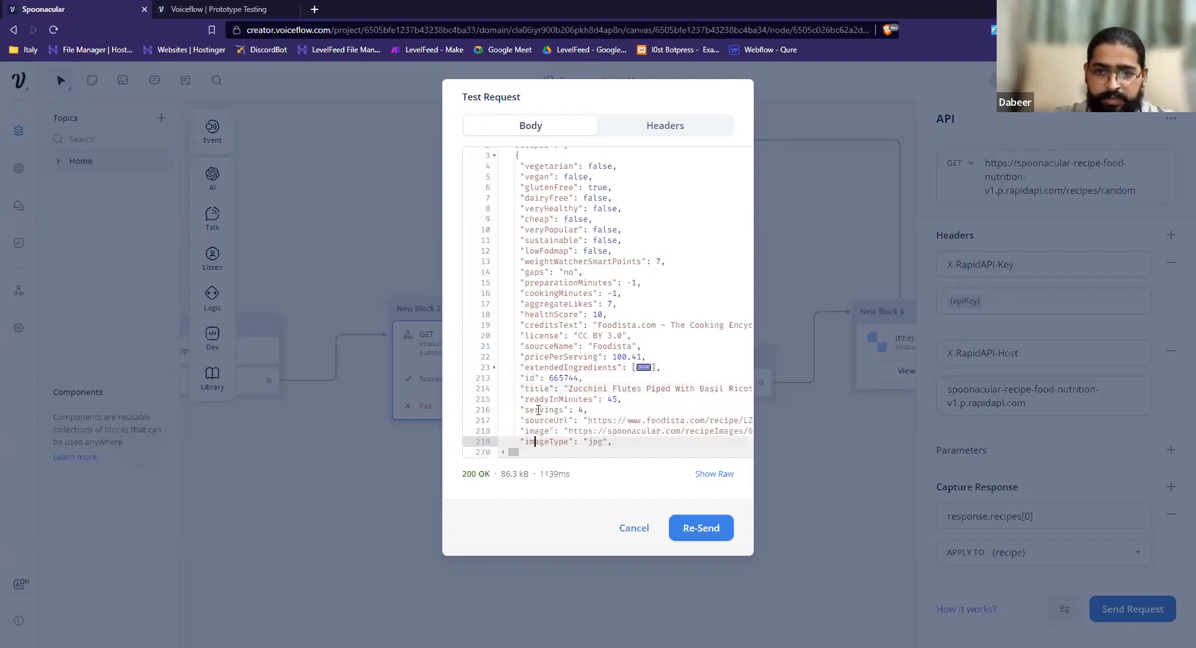
double_click(532, 369)
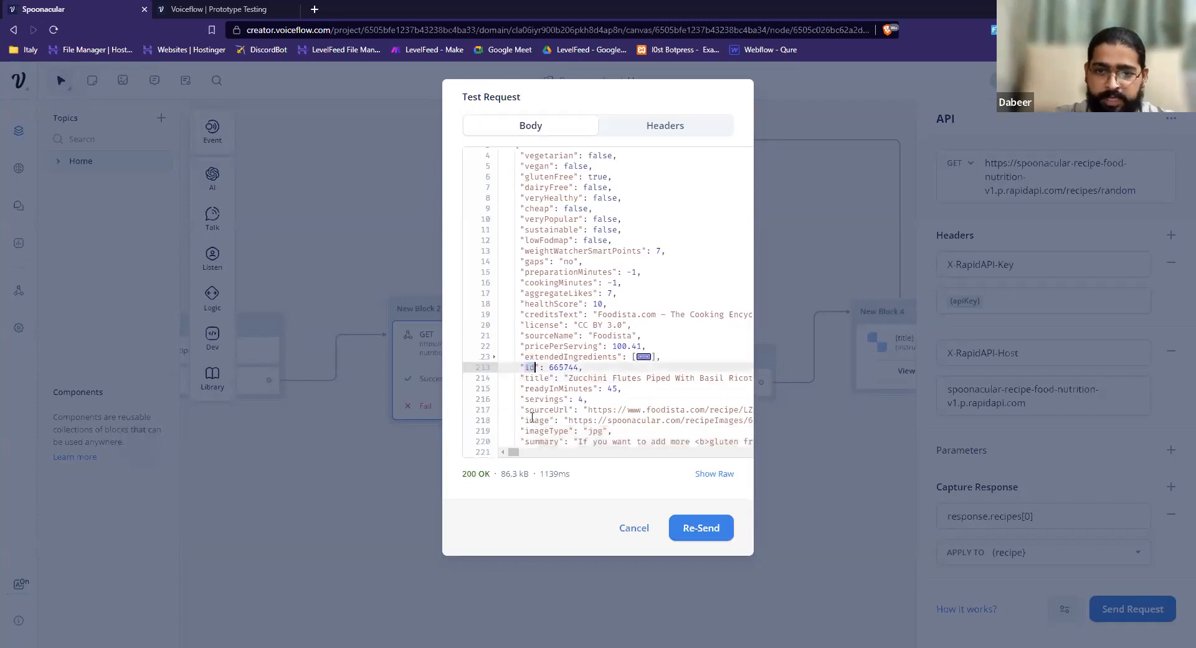
triple_click(533, 419)
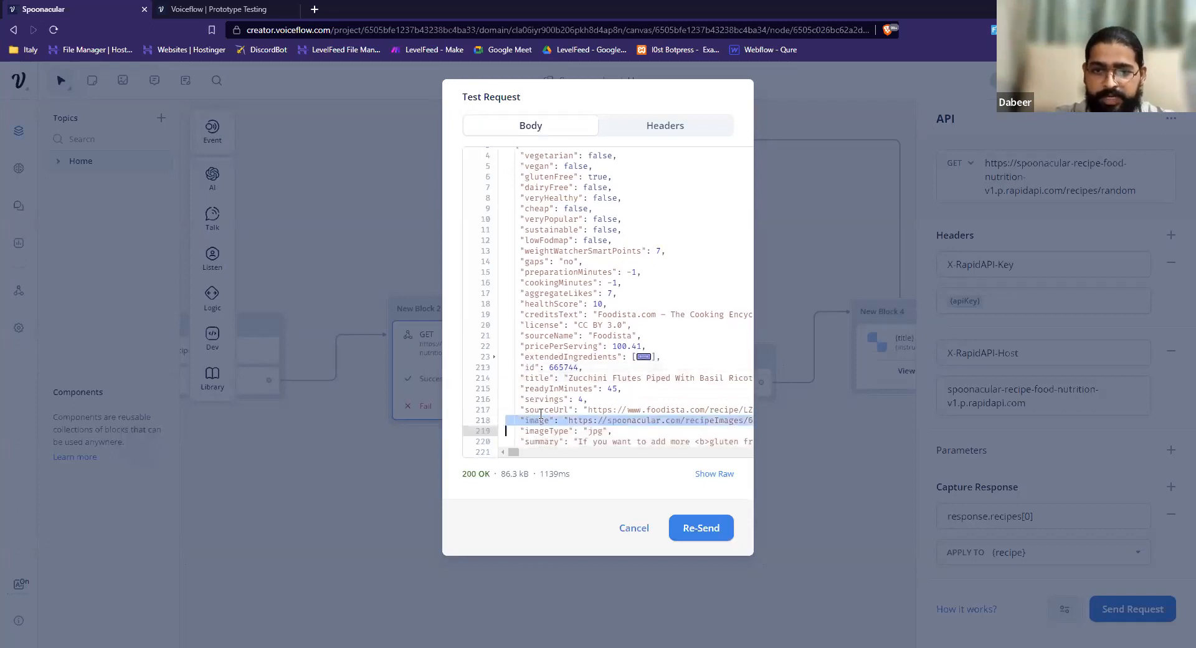
Expand the extendedIngredients array again and examine the fields of its first ingredient.
left_click(529, 354)
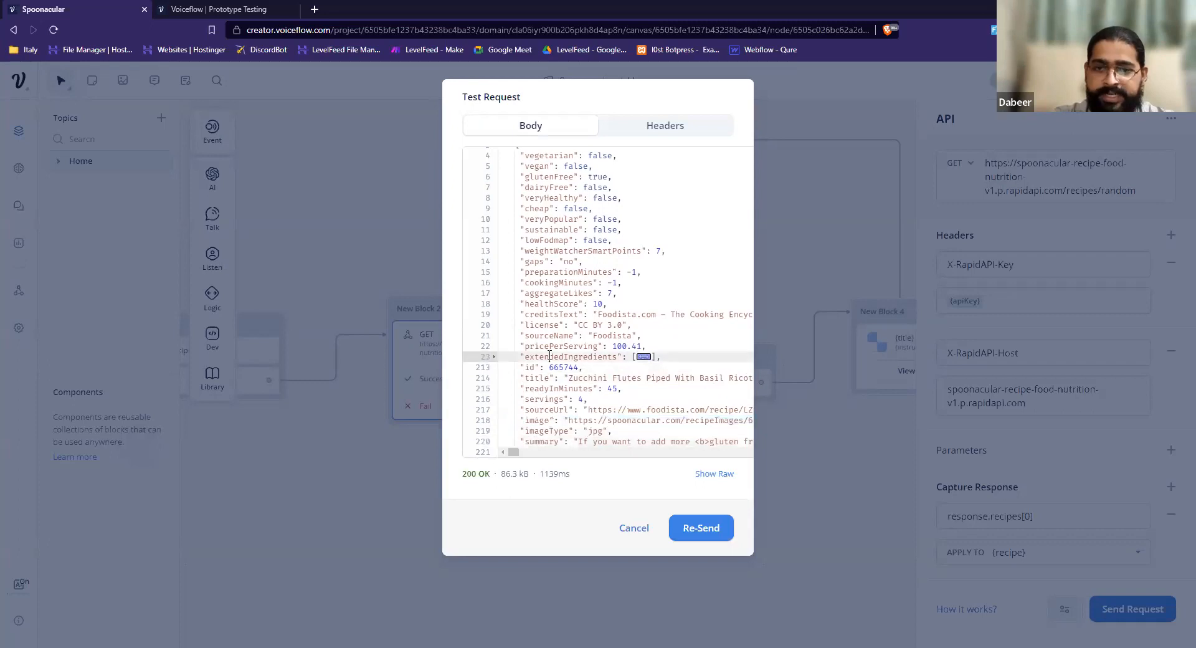
double_click(531, 357)
left_click(491, 356)
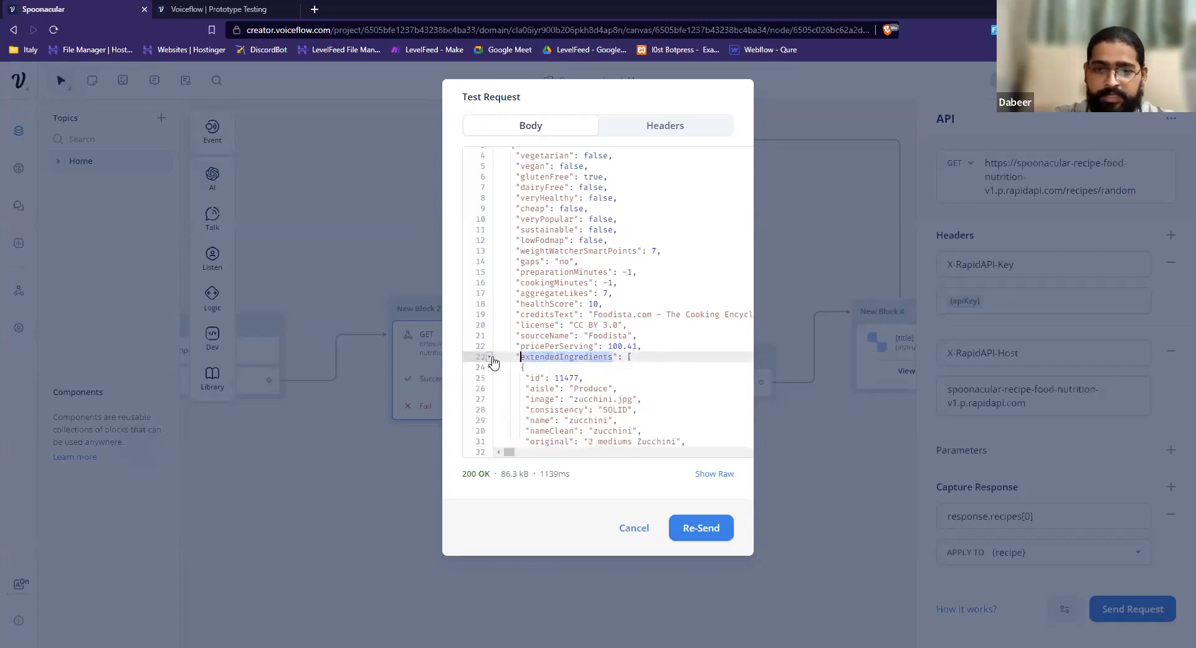
key("Down")
key("Down")
key("Down")
key("Down")
key("Down")
key("Down")
key("Down")
key("Down")
key("Down")
key("Down")
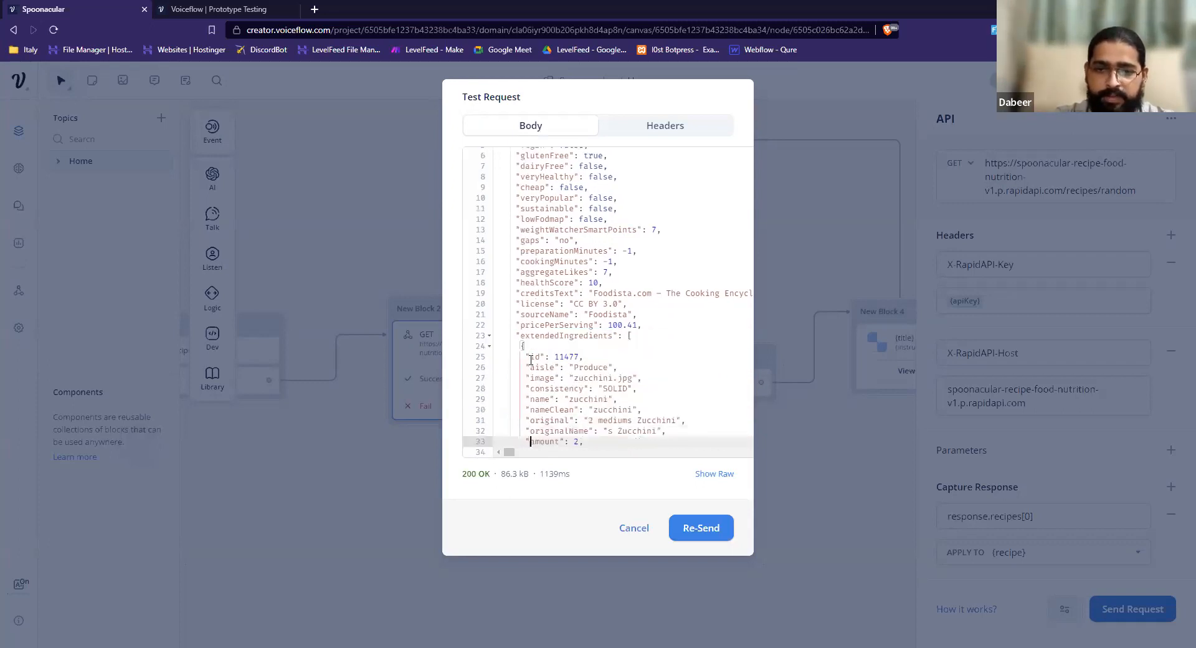
key("Down")
key("Down")
key("Down")
key("Down")
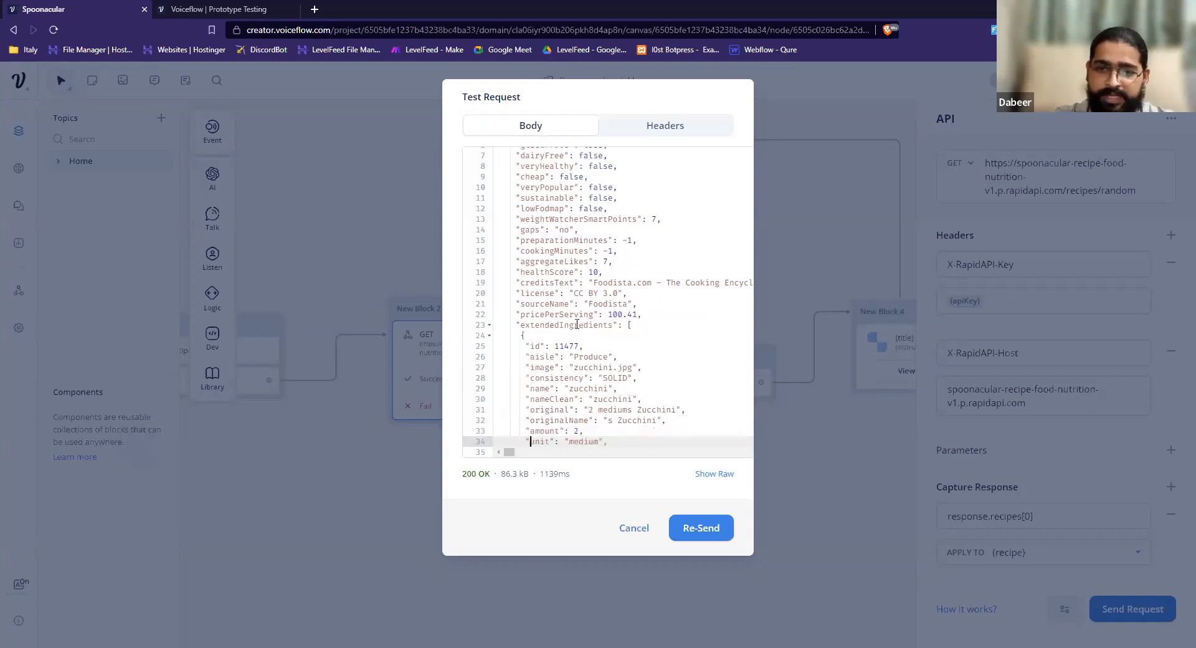
Inspect the first ingredient's name, amount and measures, and close the test response.
left_click(584, 356)
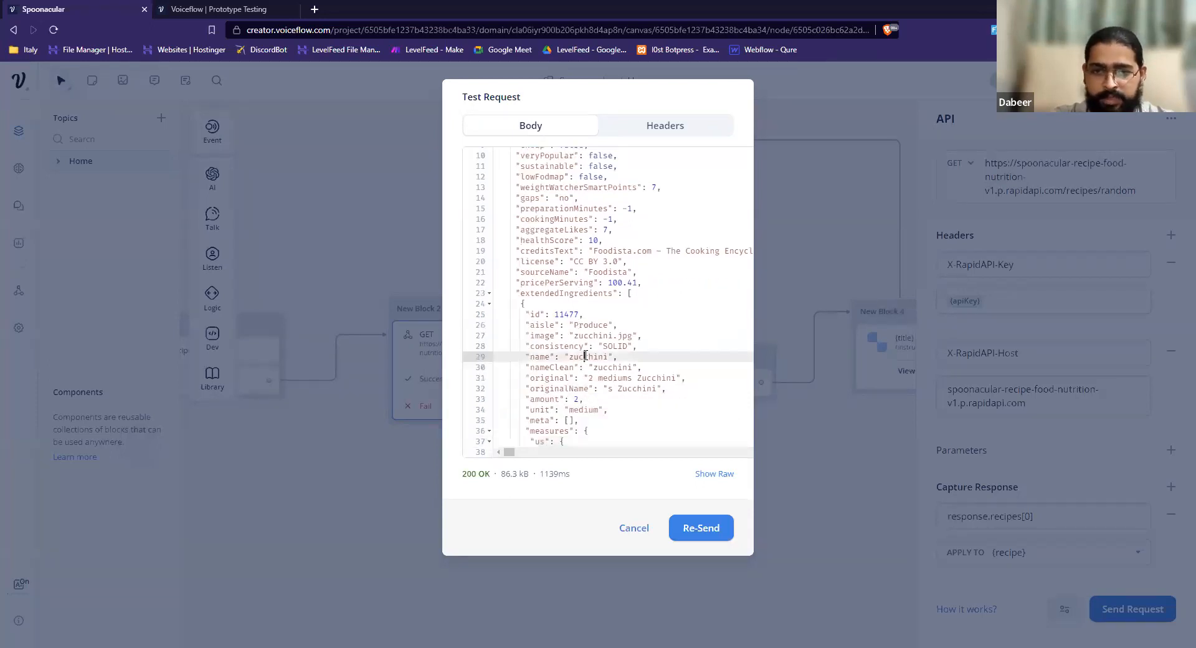
double_click(585, 356)
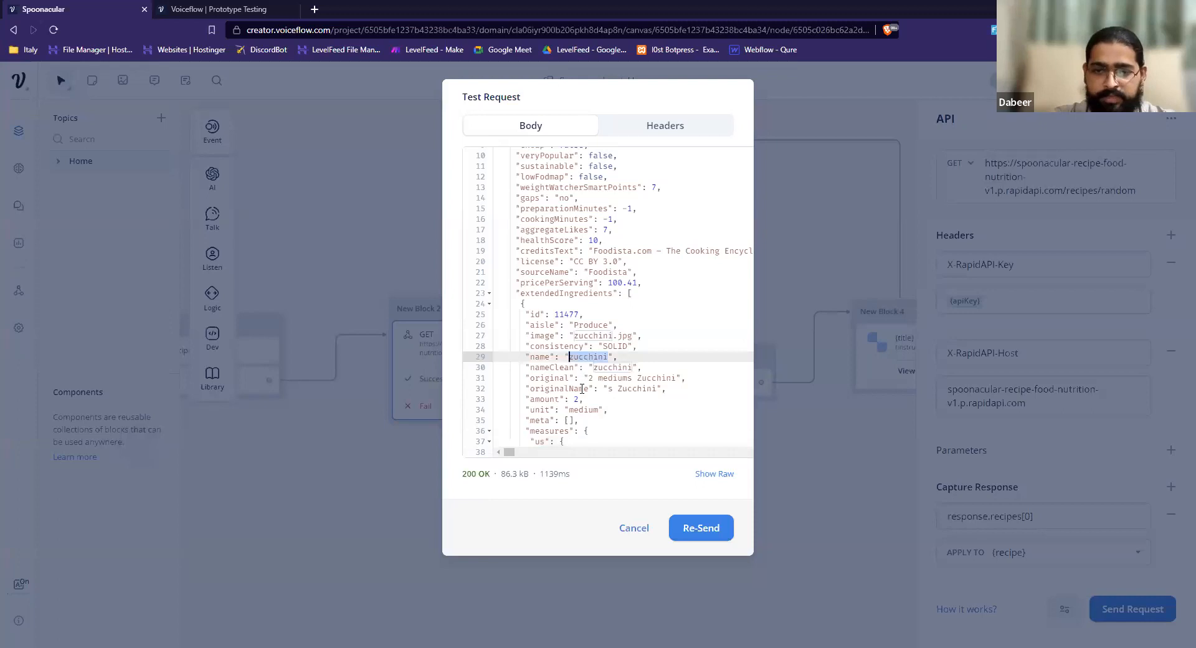
key("ctrl+shift+k")
key("Down")
key("Down")
key("Down")
key("Down")
key("Down")
key("Down")
key("Down")
key("Down")
key("Down")
key("Down")
key("Down")
key("Down")
key("Down")
key("Down")
key("Down")
key("Down")
key("Down")
key("Down")
key("Down")
key("Down")
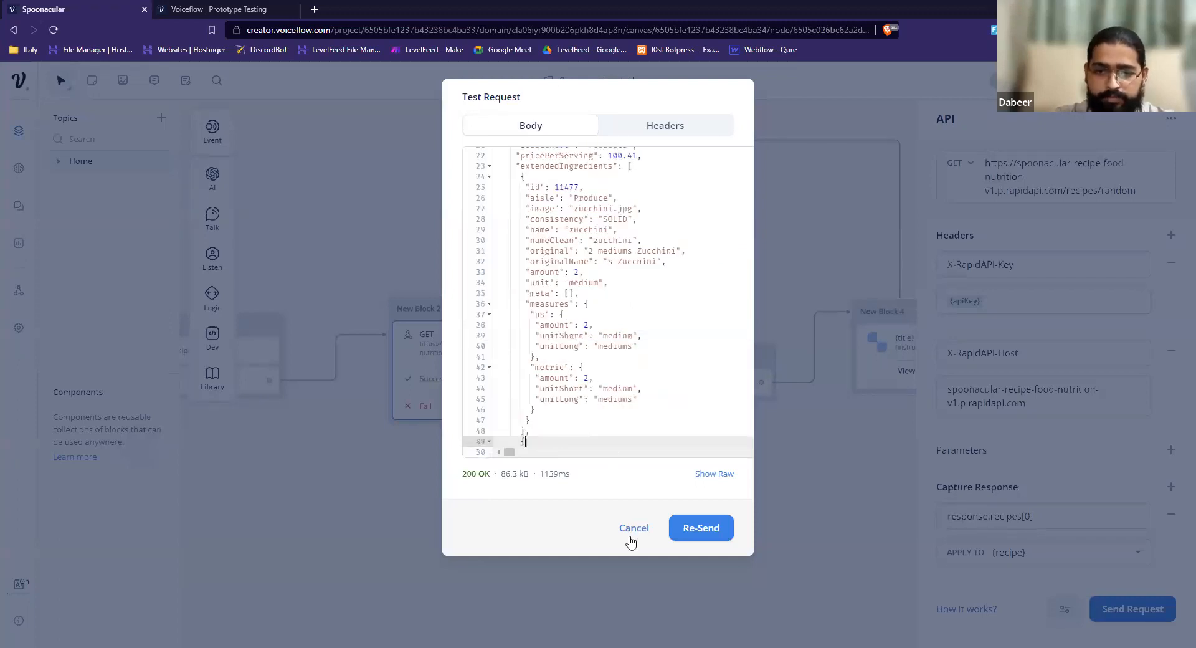
key("Escape")
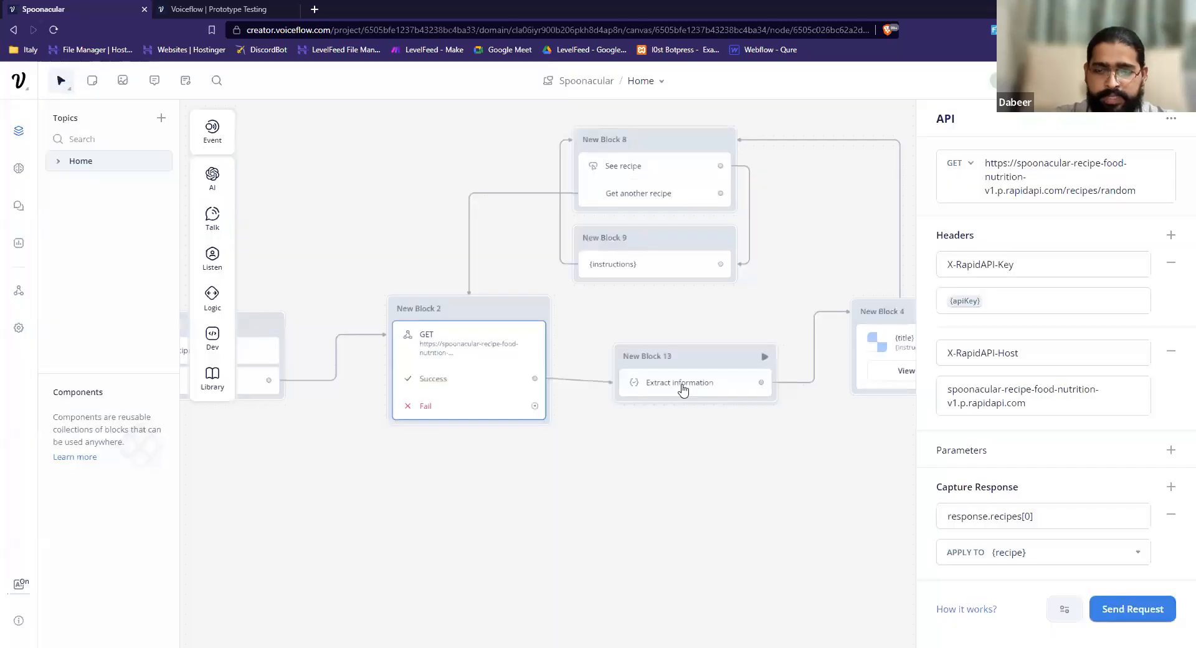
Open the Extract information step in New Block 13 and expand its mainImg and title assignments.
left_click(683, 390)
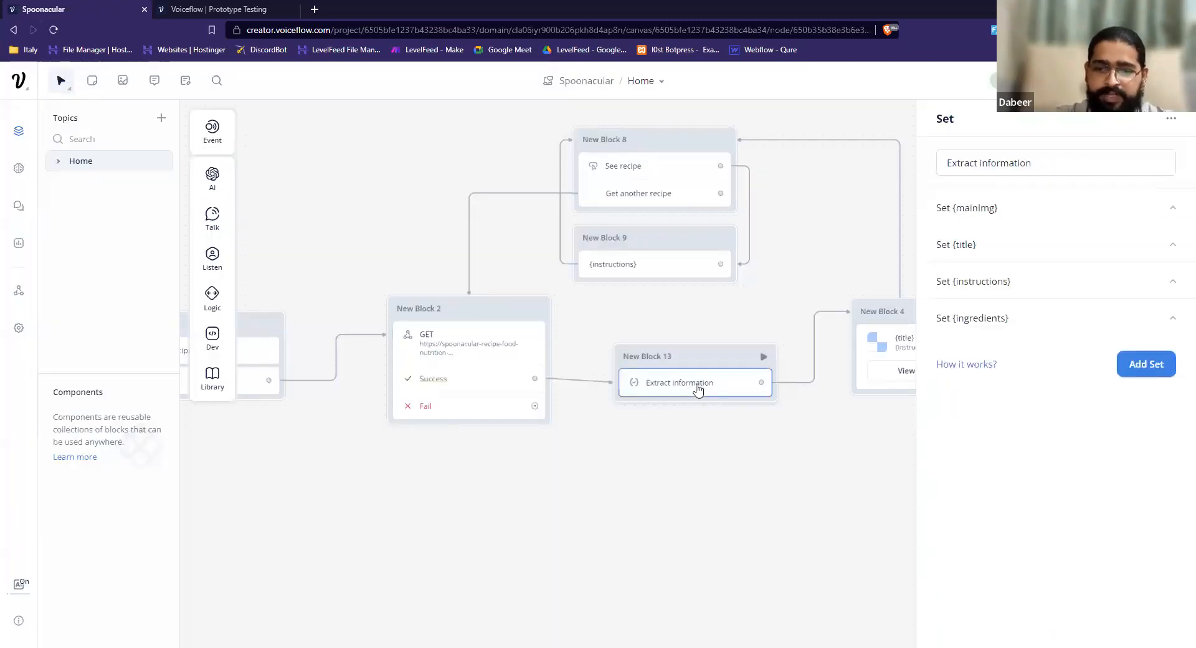
mouse_move(213, 299)
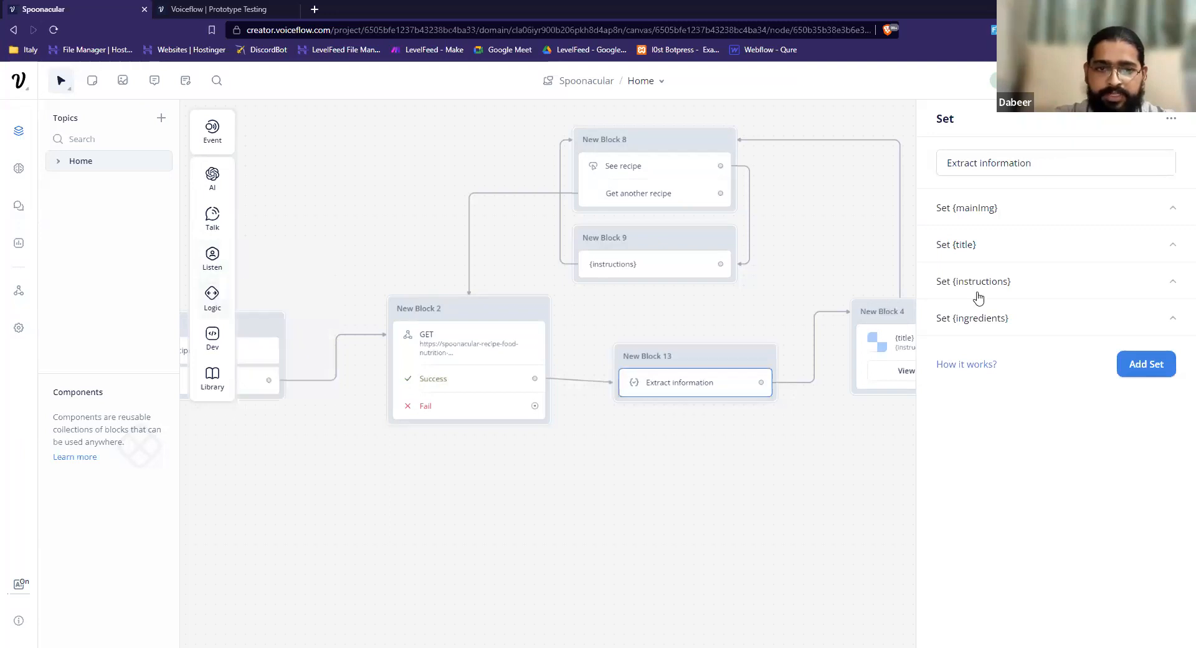
left_click(1052, 215)
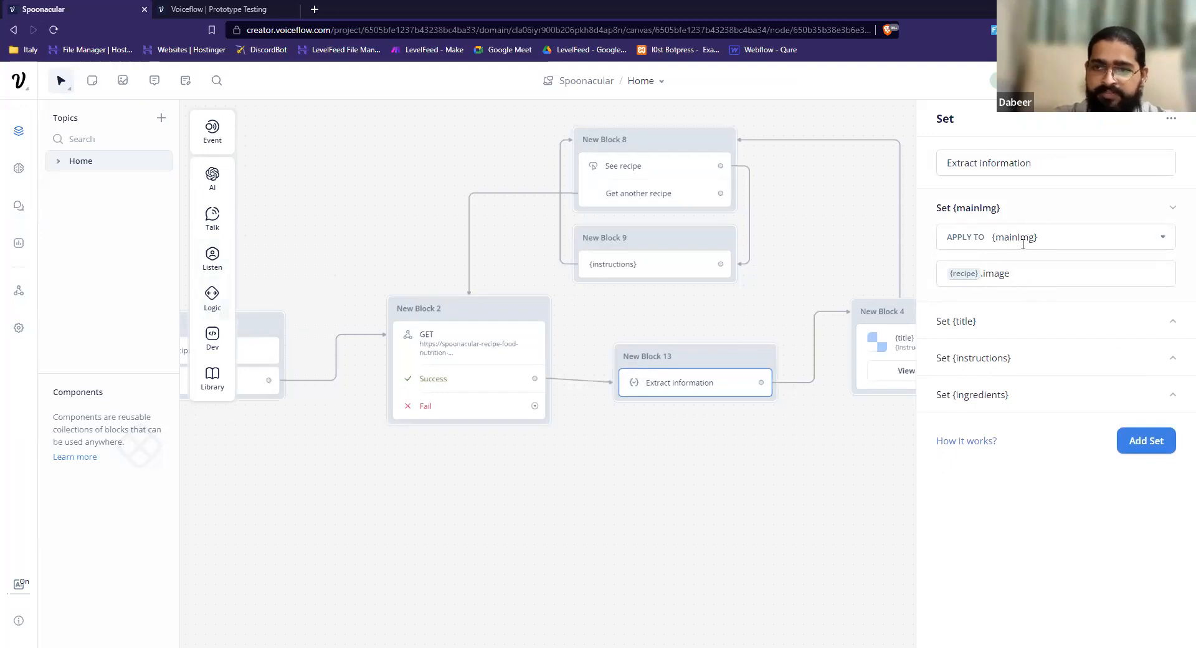
left_click(1000, 333)
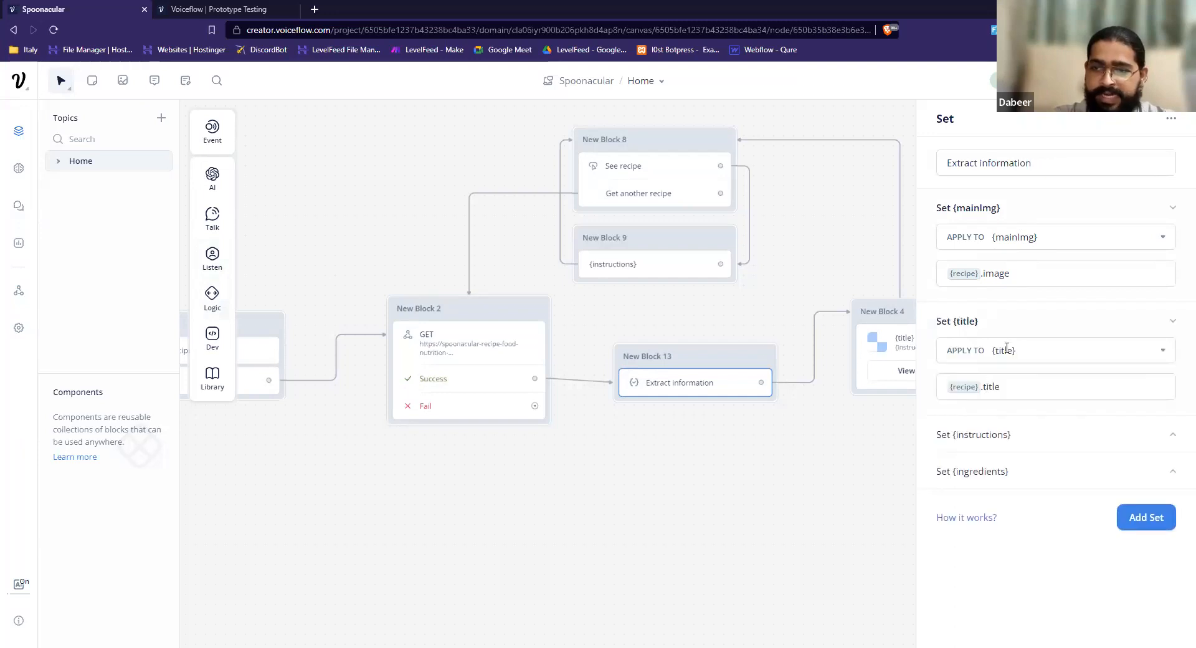
Expand the instructions and ingredients assignments in the Extract information step.
left_click(1004, 436)
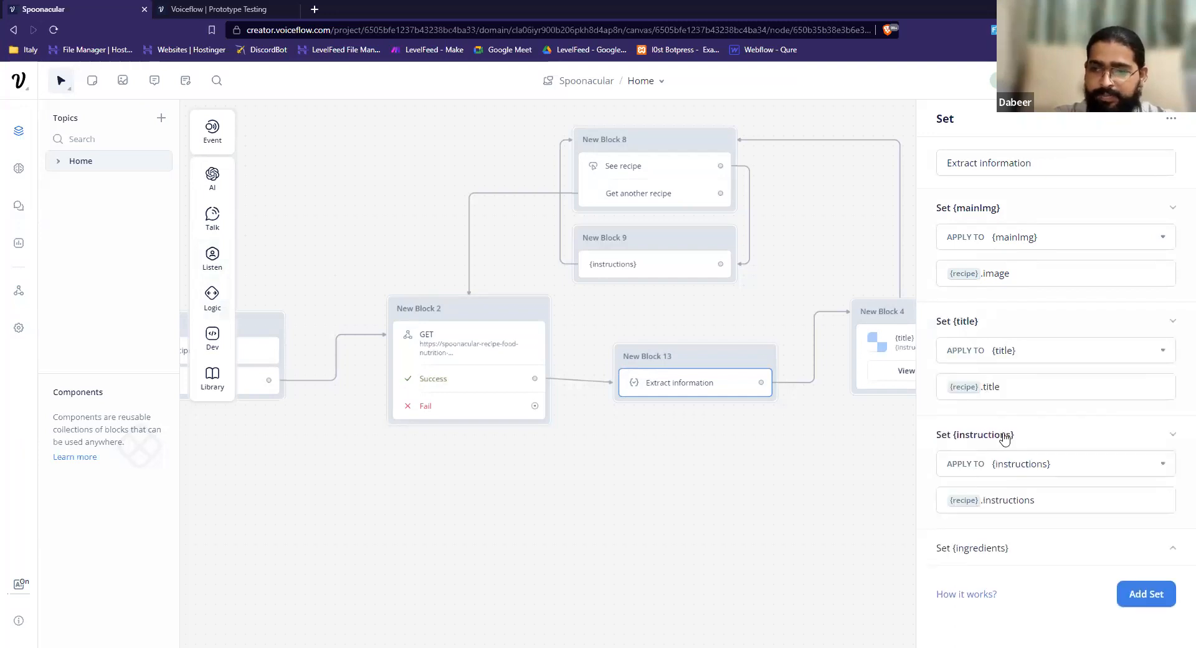
left_click(1019, 550)
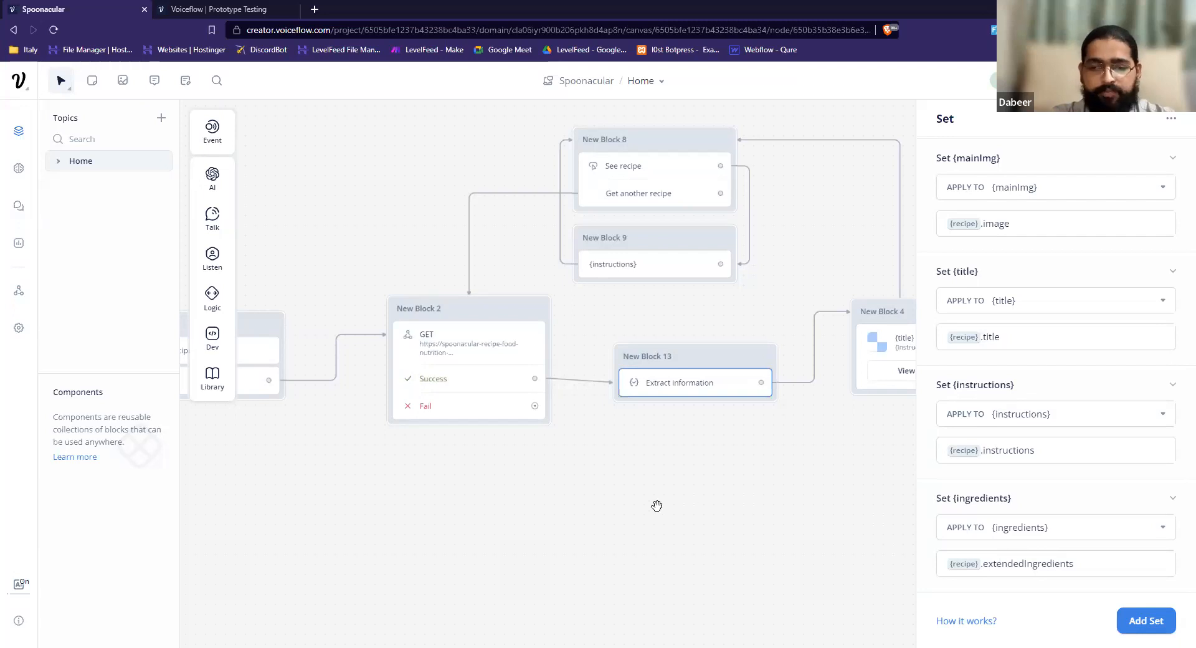
Open the recipe card in New Block 4 and inspect its image link, title, description and View Ingredients button.
scroll(692, 498, "right", 4)
scroll(750, 350, "right", 2)
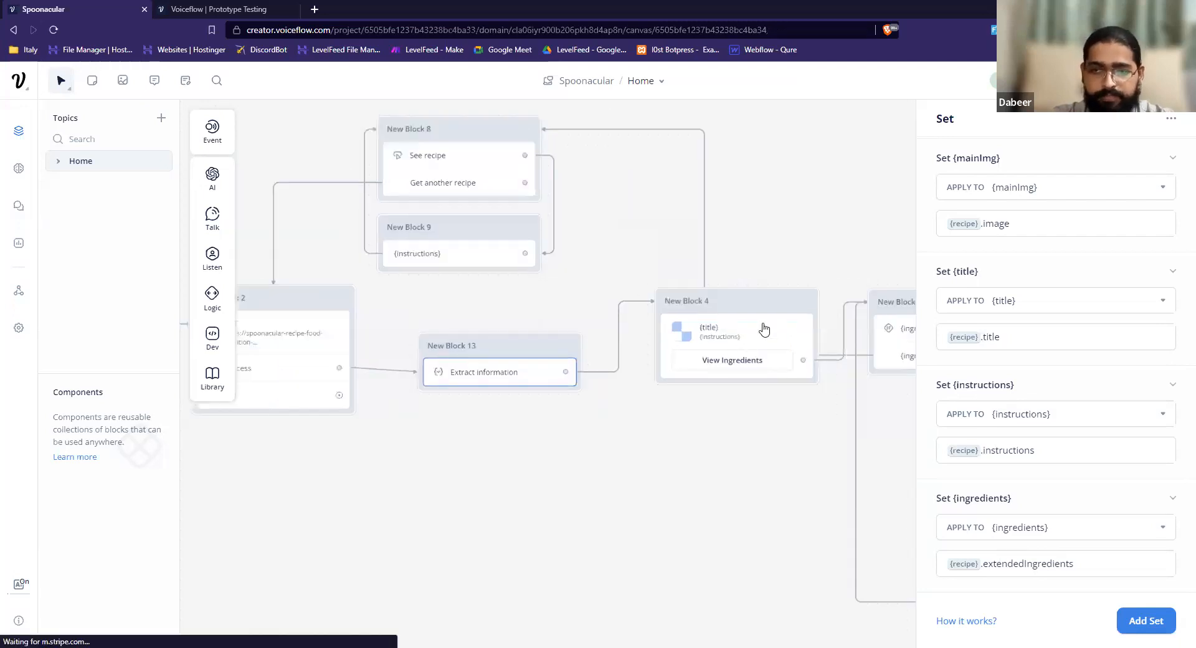
left_click(763, 330)
left_click(747, 344)
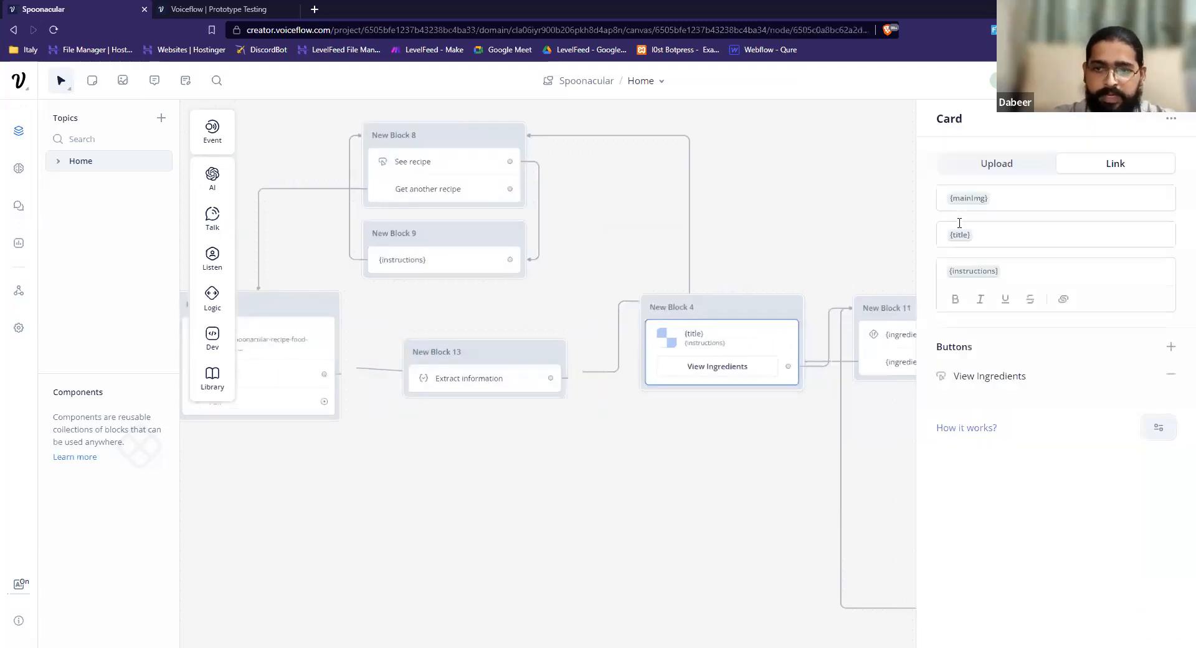
left_click(1013, 195)
left_click(1127, 226)
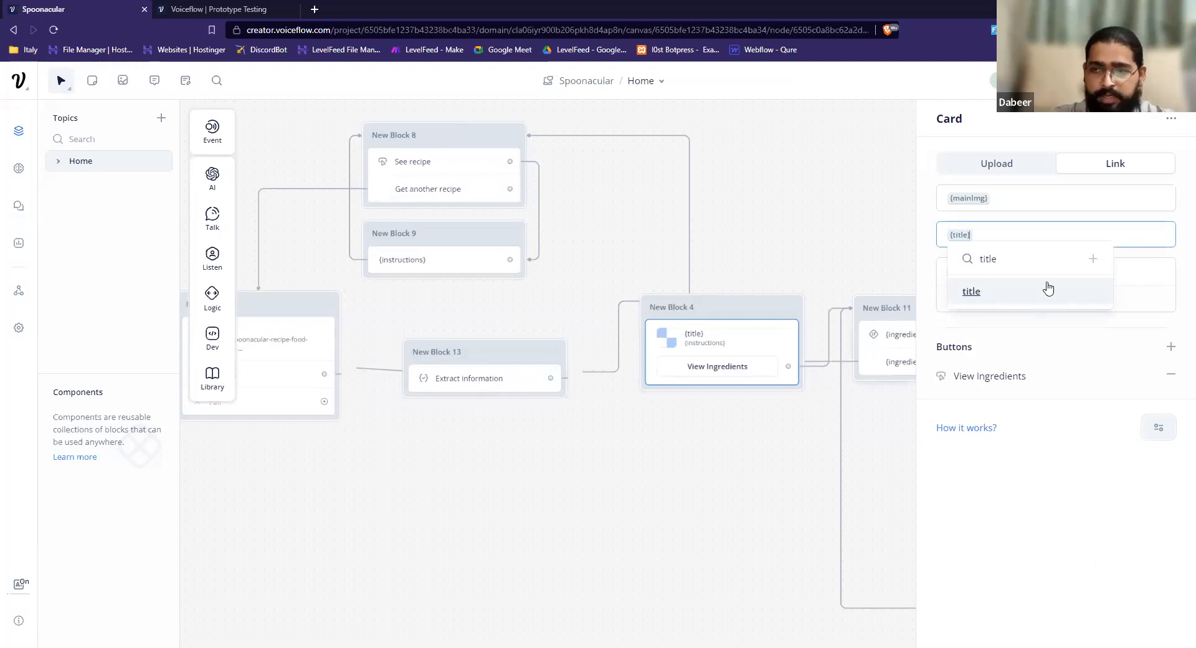
left_click(1132, 272)
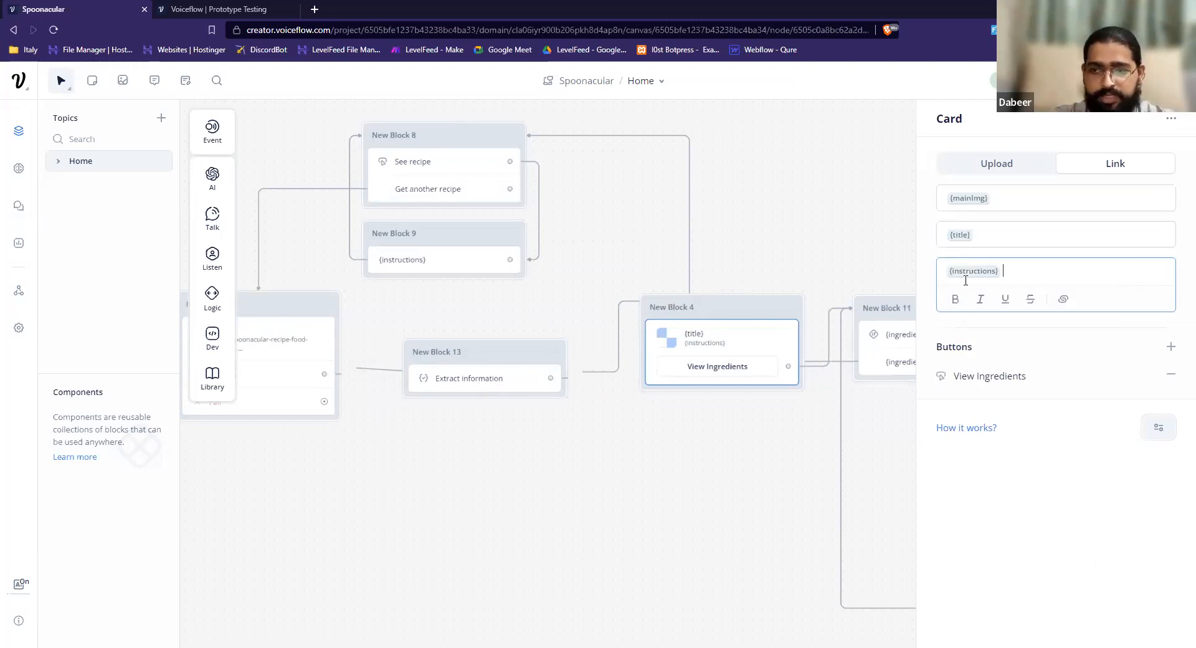
left_click(971, 380)
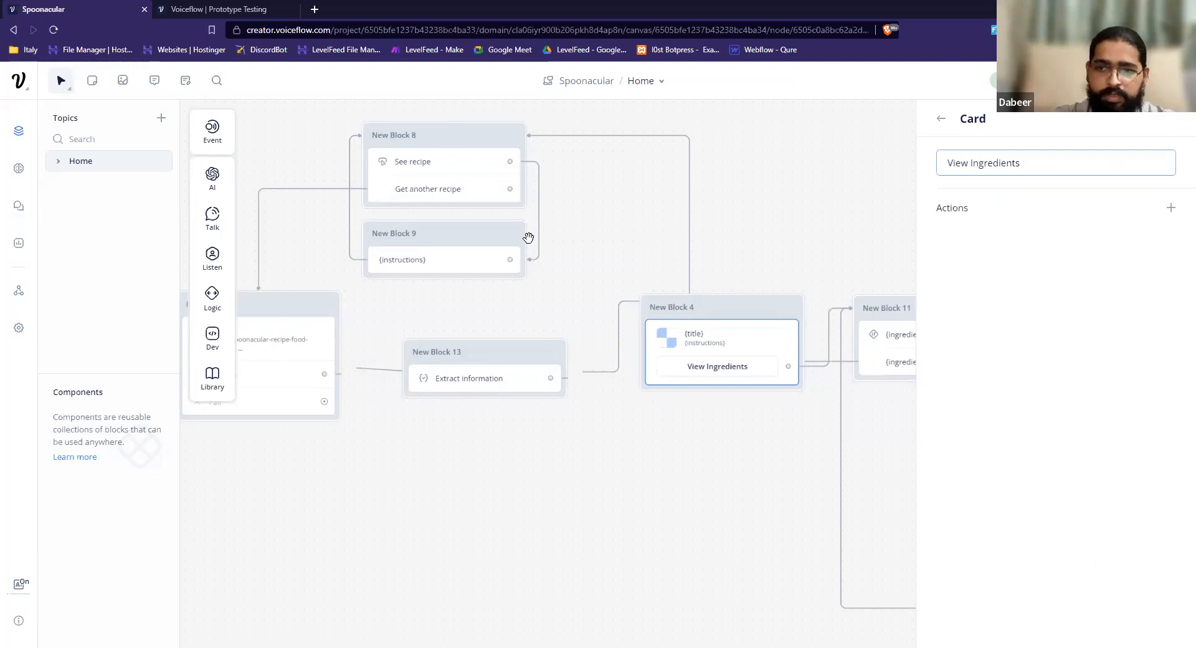
Open the condition step in New Block 11 and expand Condition 1 to examine its expression and action.
scroll(525, 237, "right", 3)
scroll(590, 293, "right", 3)
left_click(685, 316)
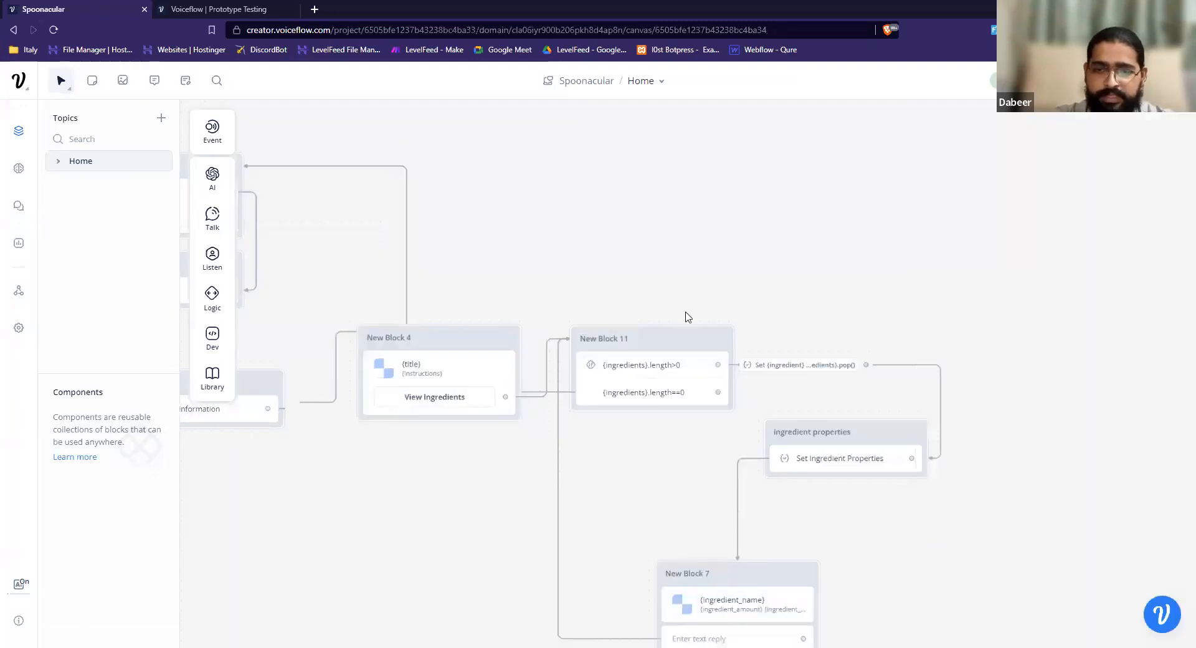
scroll(654, 234, "down", 2)
scroll(654, 235, "right", 1)
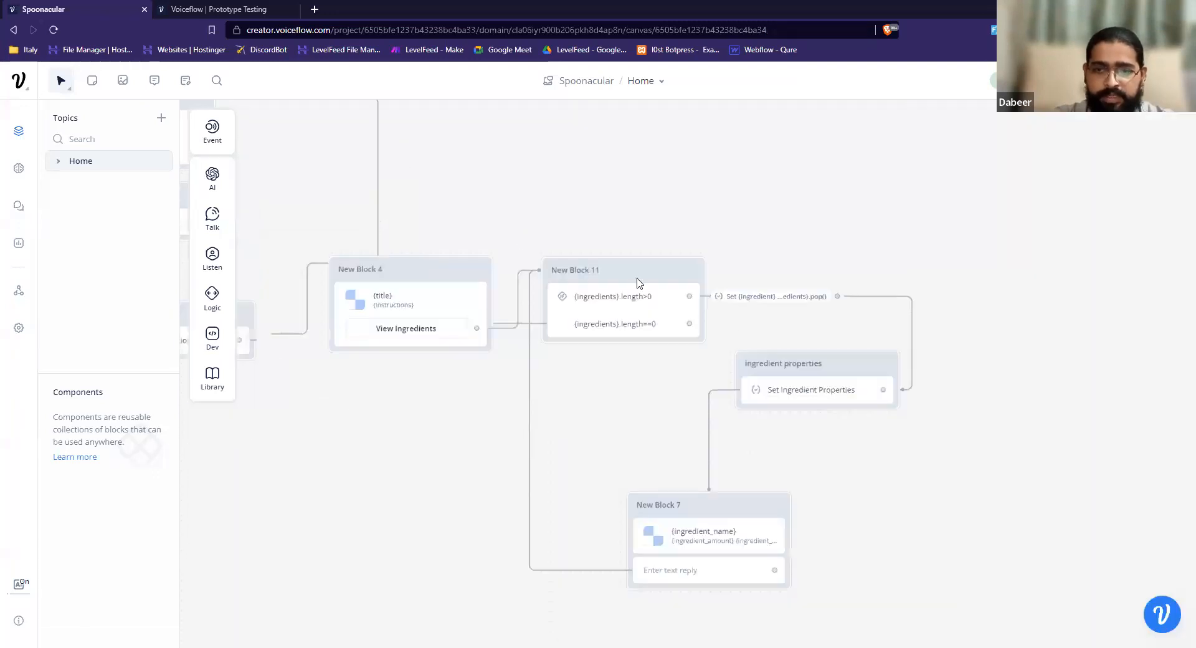
left_click(626, 317)
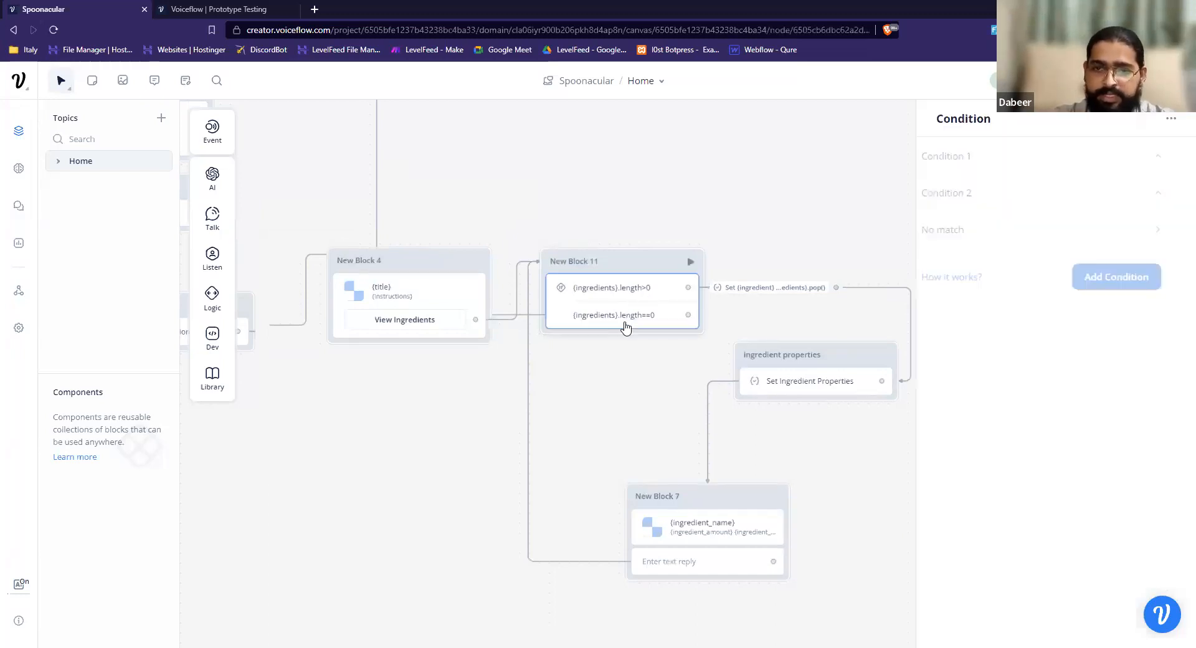
left_click(1041, 153)
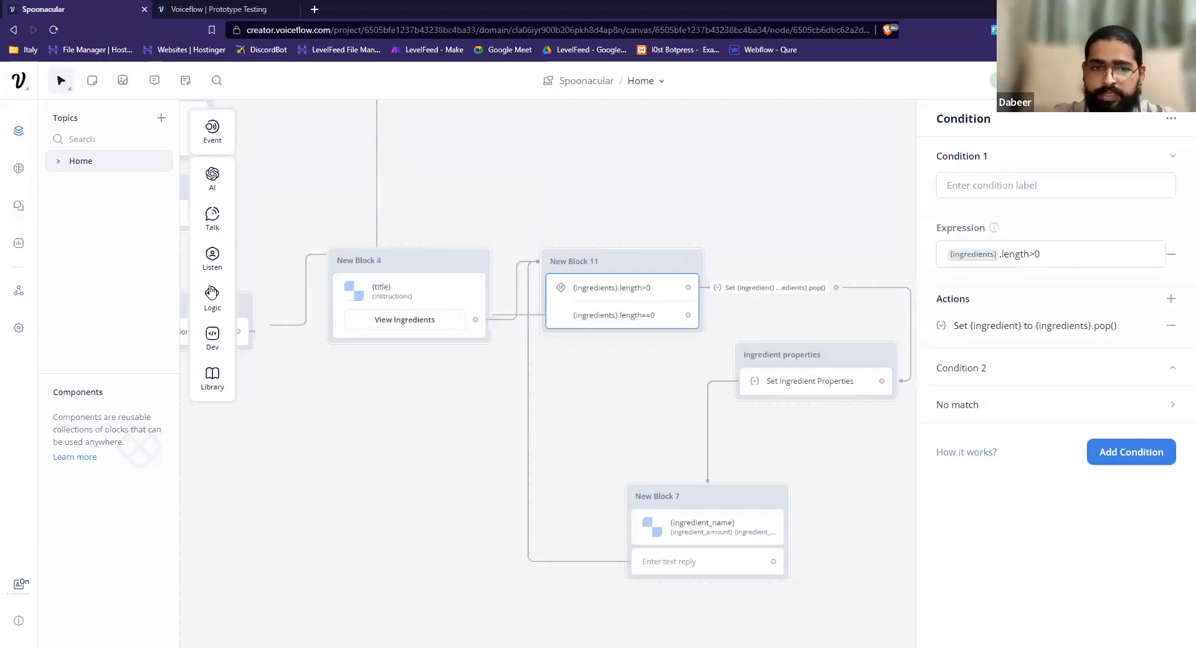
mouse_move(211, 292)
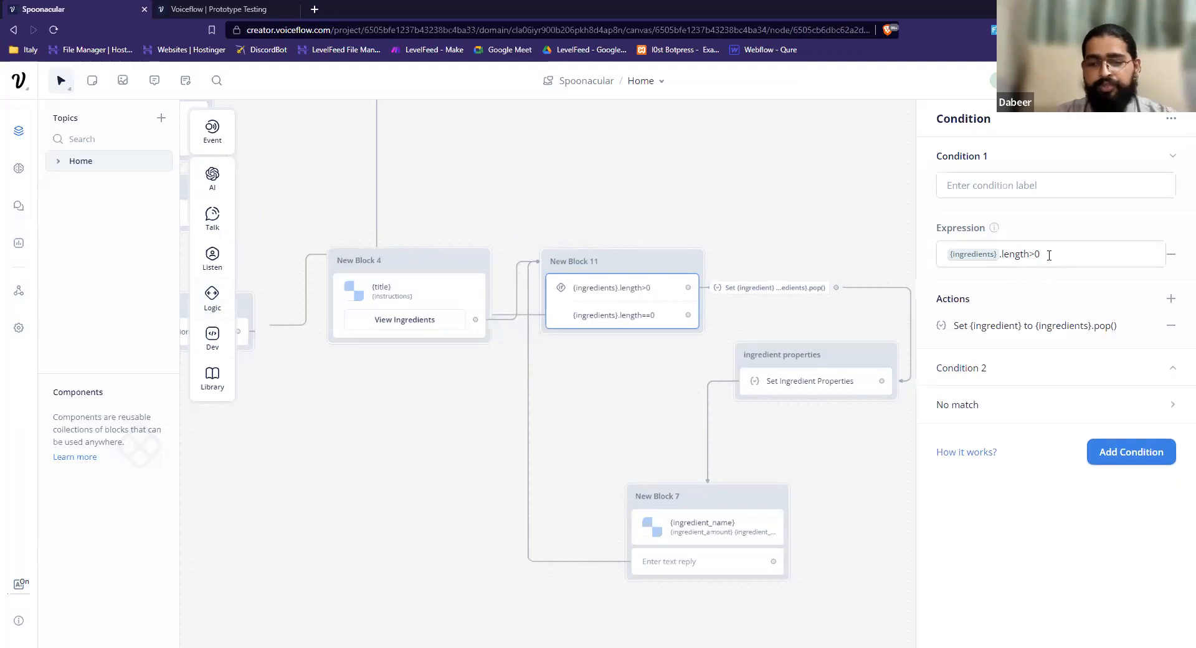
Open Condition 1's set-variable action and inspect the expression assigned to the ingredient variable.
left_click(780, 289)
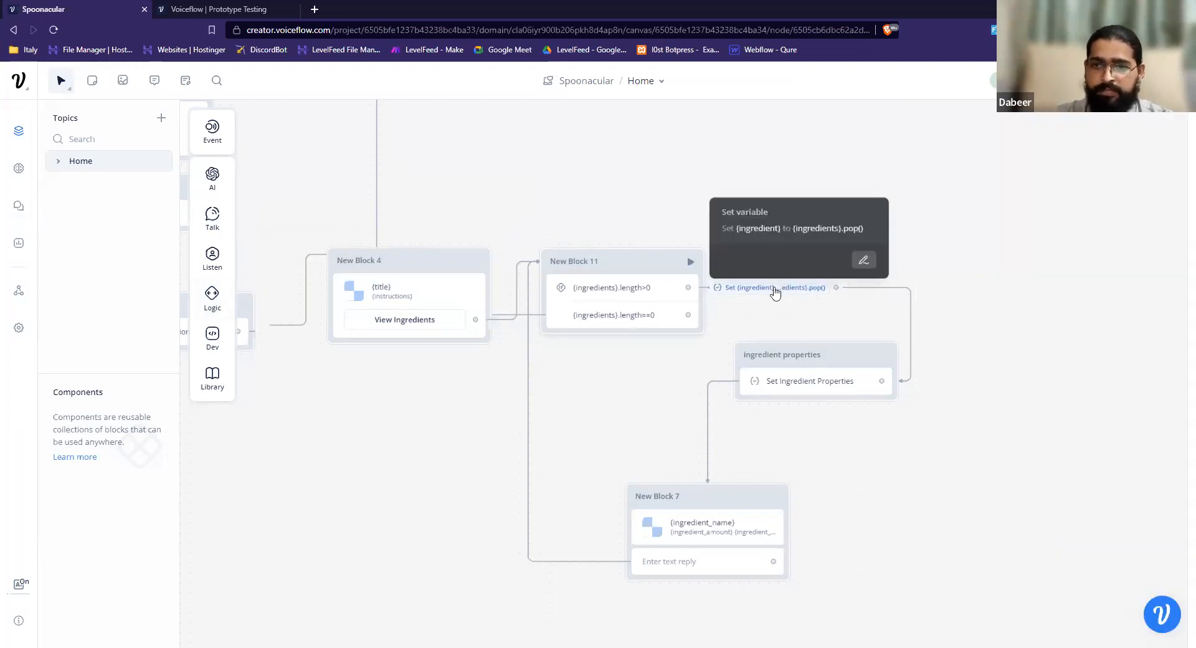
left_click(774, 291)
left_click(608, 299)
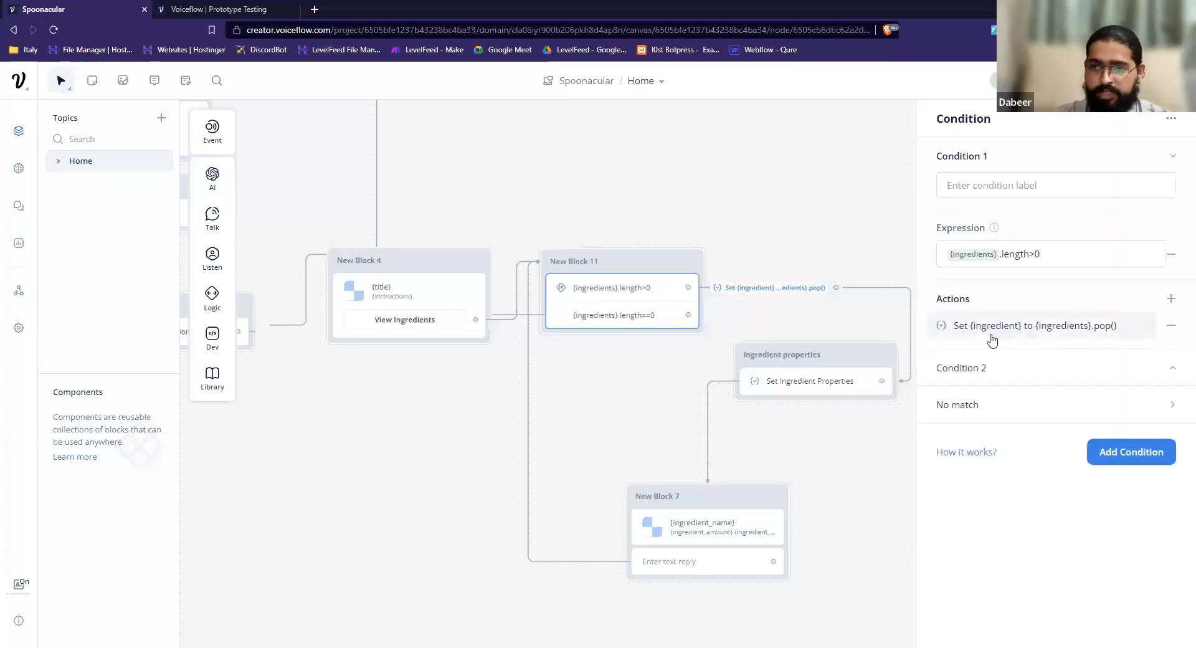
left_click(1011, 334)
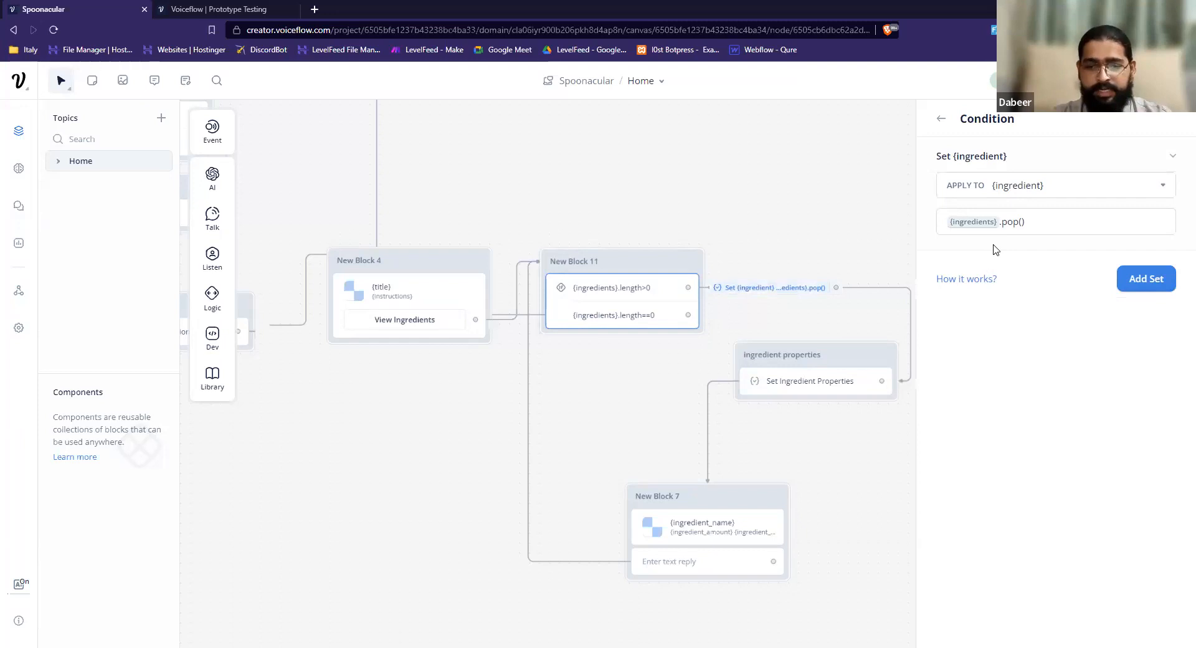
left_click(1024, 223)
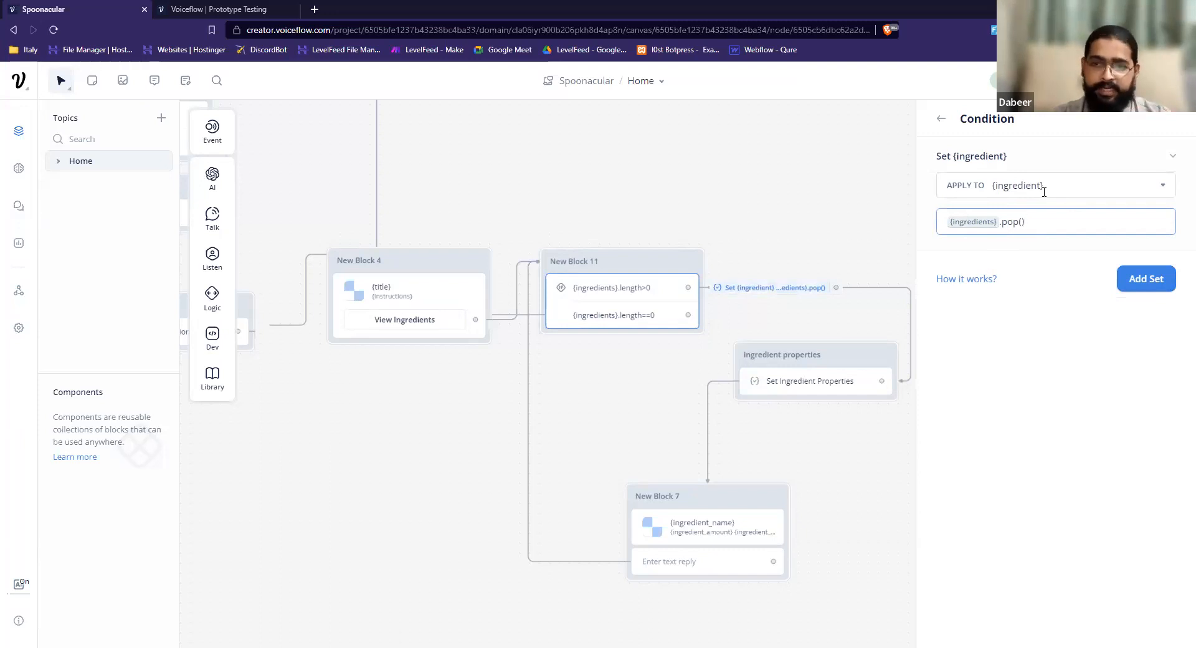
Open the Set Ingredient Properties step and expand its ingredient_name, ingredient_img, ingredient_amount and ingredient_unit assignments.
left_click(803, 381)
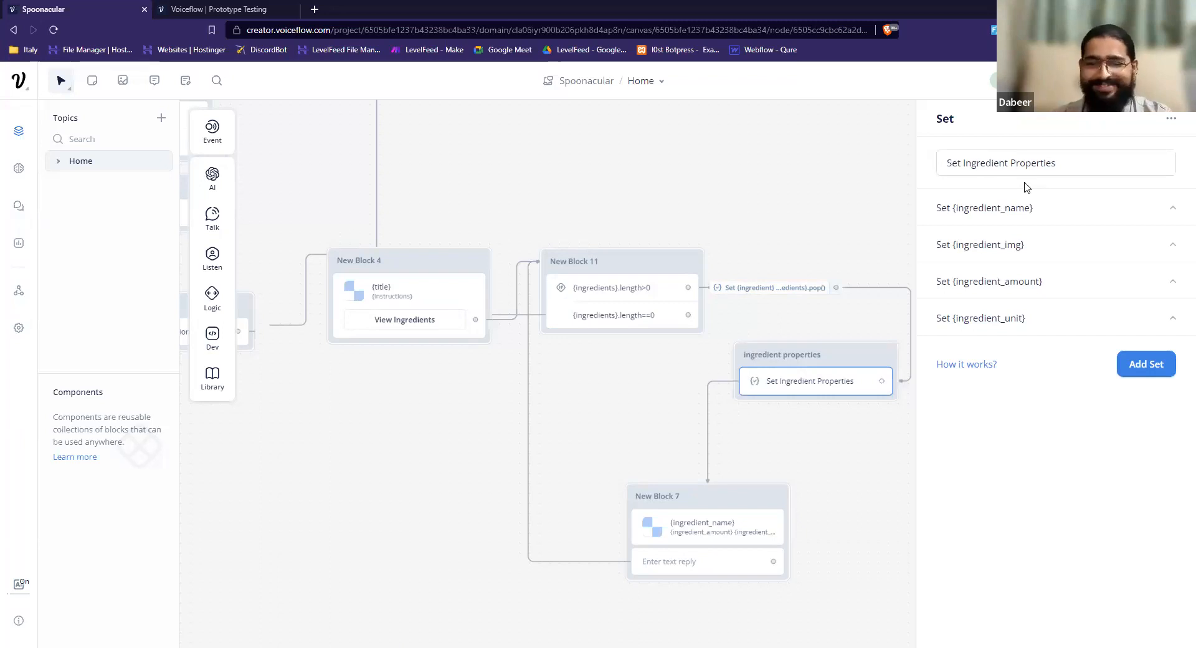
left_click(1024, 216)
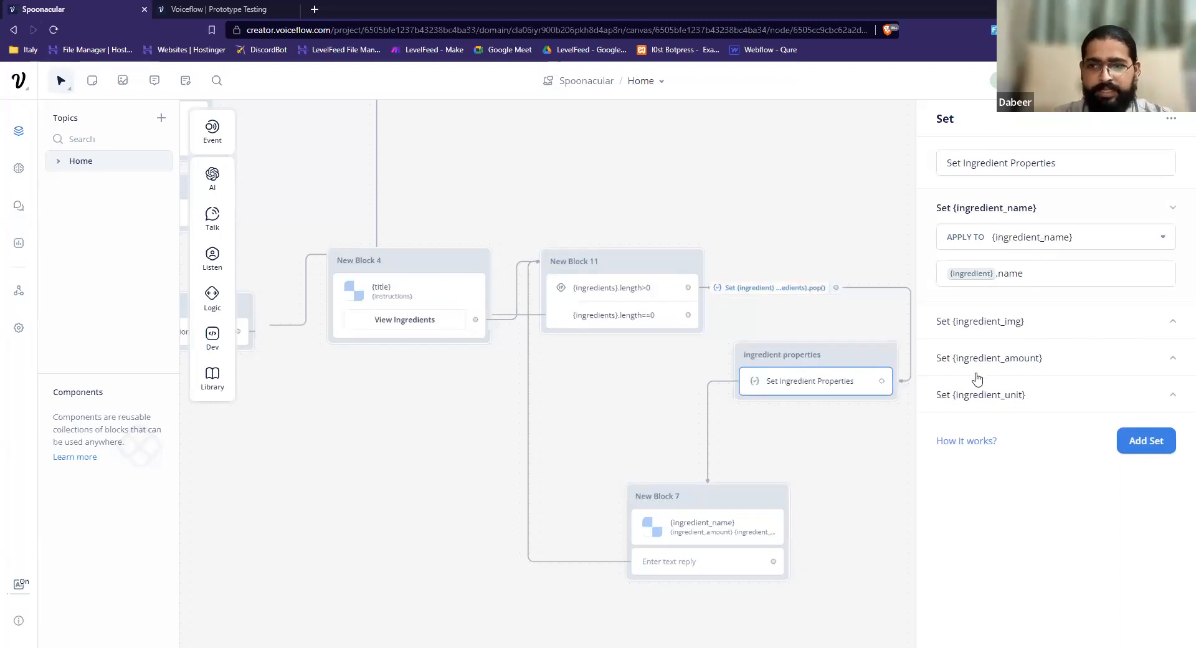
left_click(1017, 327)
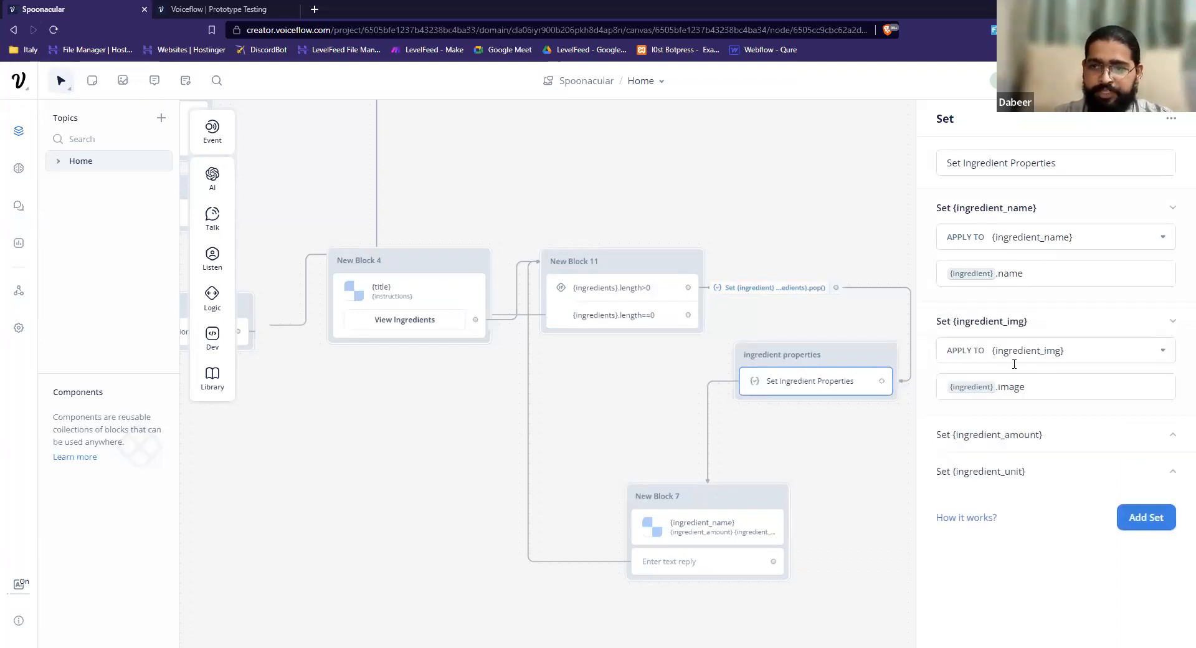
left_click(1022, 427)
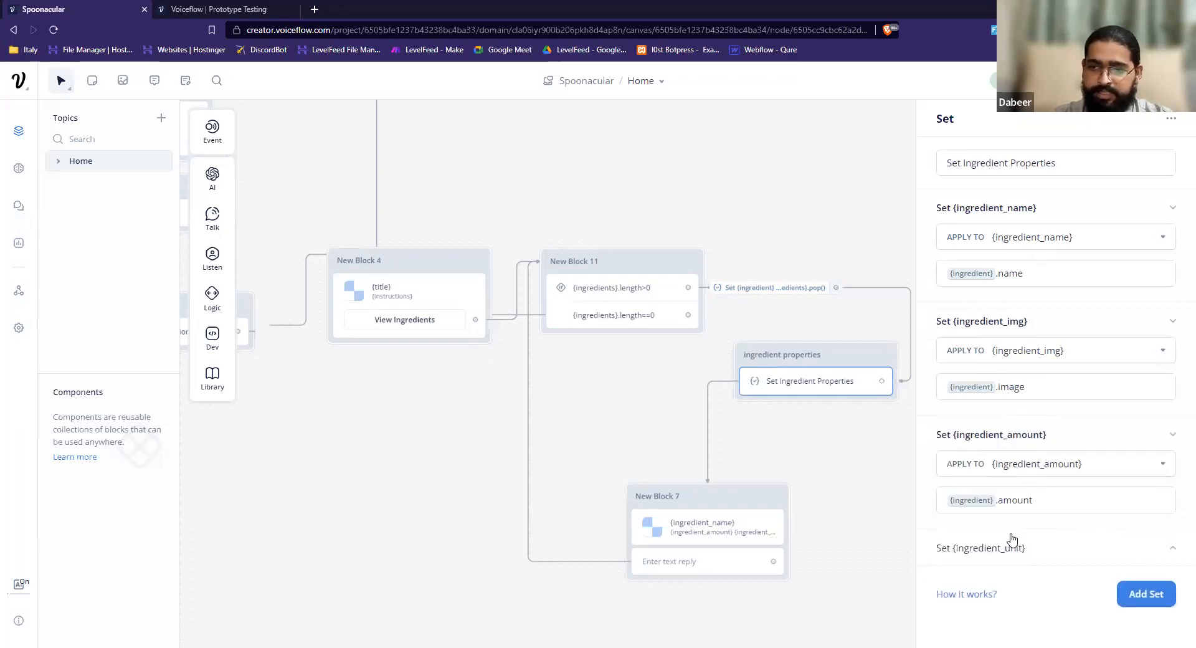
left_click(1012, 542)
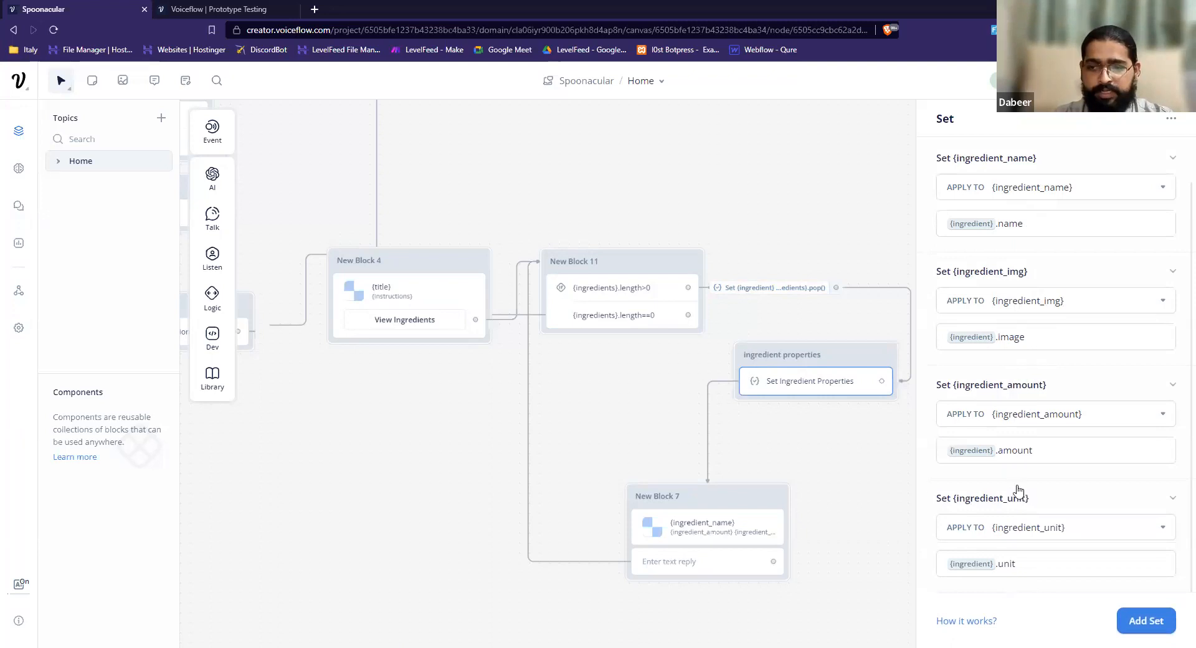
Send a test request from the GET step in New Block 2 using the filled-in API key variable.
left_click_drag(439, 438, 730, 444)
left_click_drag(349, 440, 566, 459)
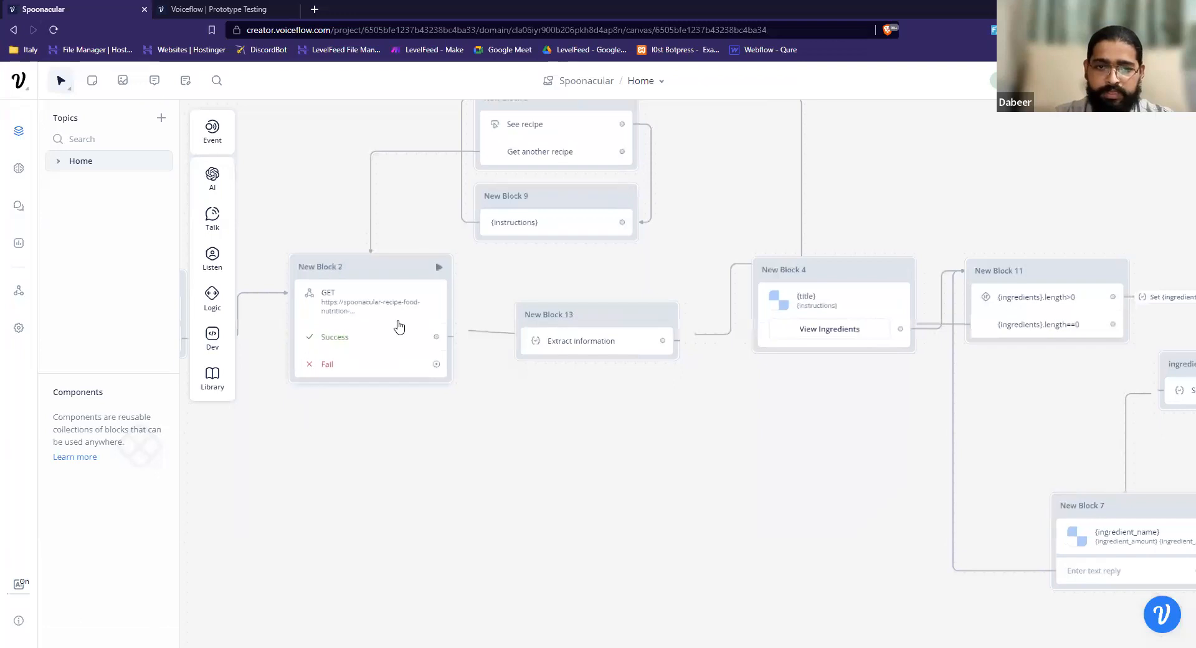
left_click(399, 326)
left_click(1102, 615)
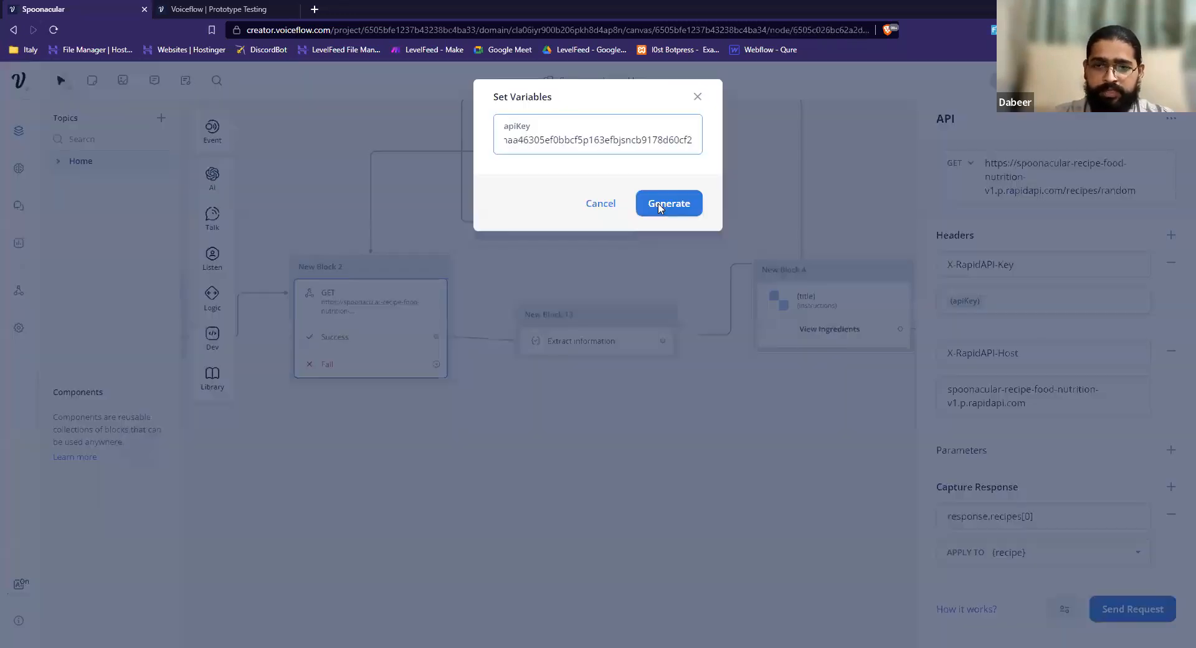
left_click(660, 205)
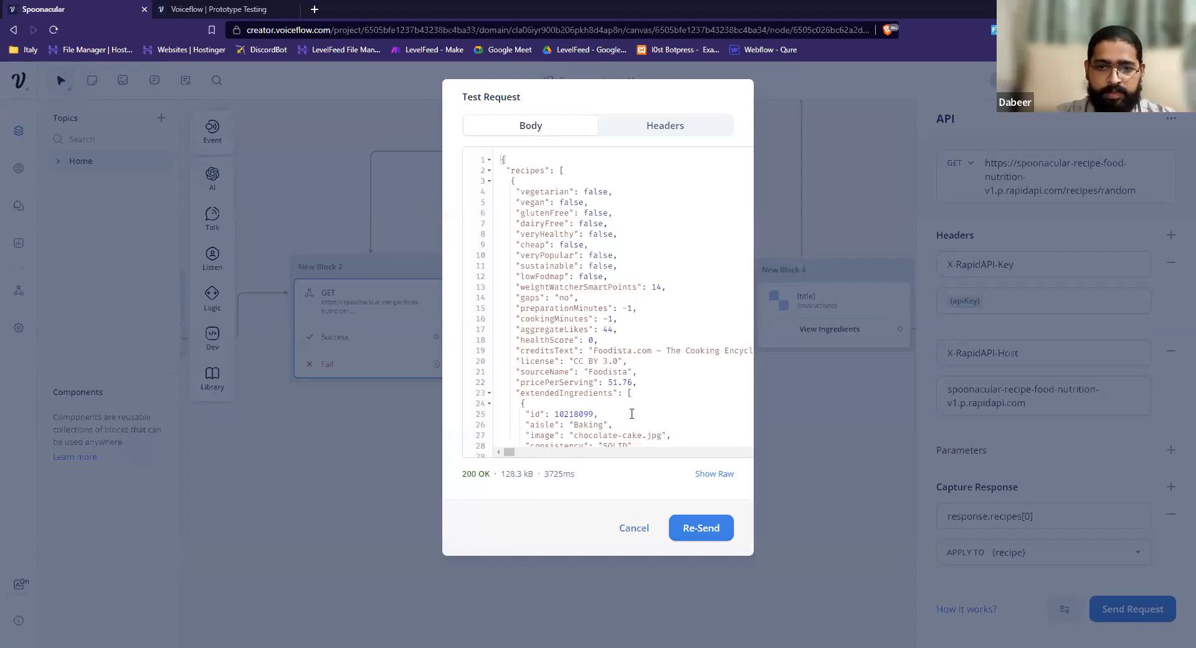
Examine the first extendedIngredients entry in the response, highlight part of its image file name, and close the test response.
left_click(631, 413)
key("Down")
key("Down")
key("Down")
key("Down")
key("Down")
key("Down")
key("Down")
key("Down")
key("Down")
key("Down")
key("Down")
key("Down")
key("Down")
key("Down")
key("Down")
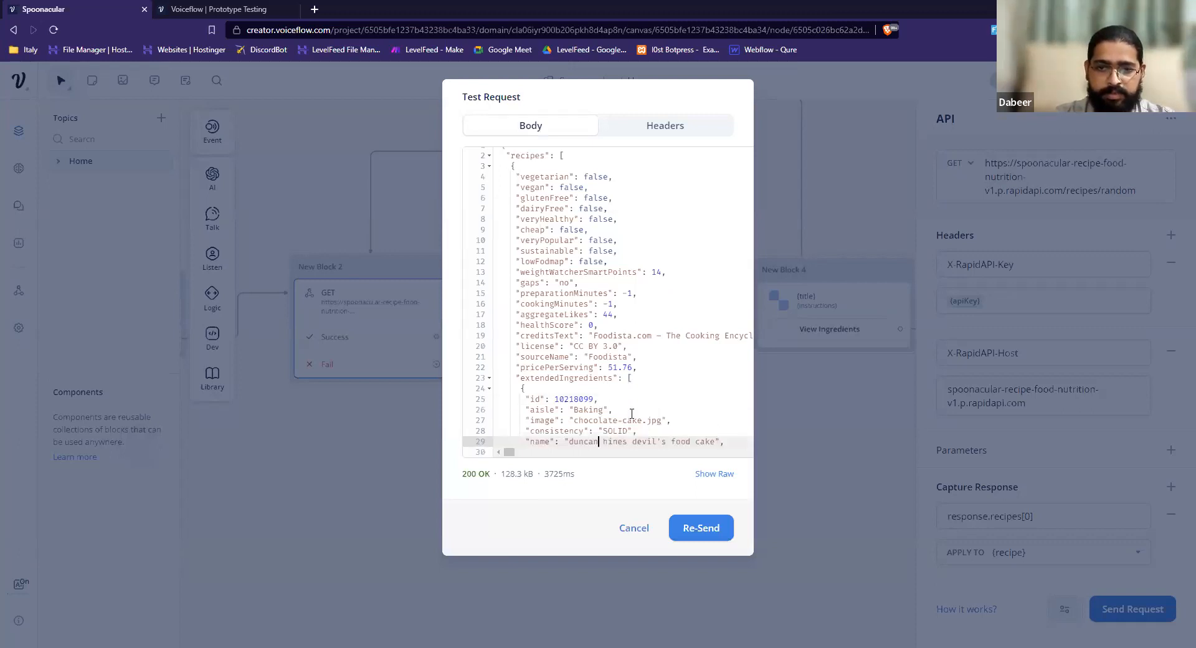
key("Down")
key("Down")
key("Down")
key("Down")
key("Down")
key("Down")
key("Down")
key("Down")
key("Down")
key("Down")
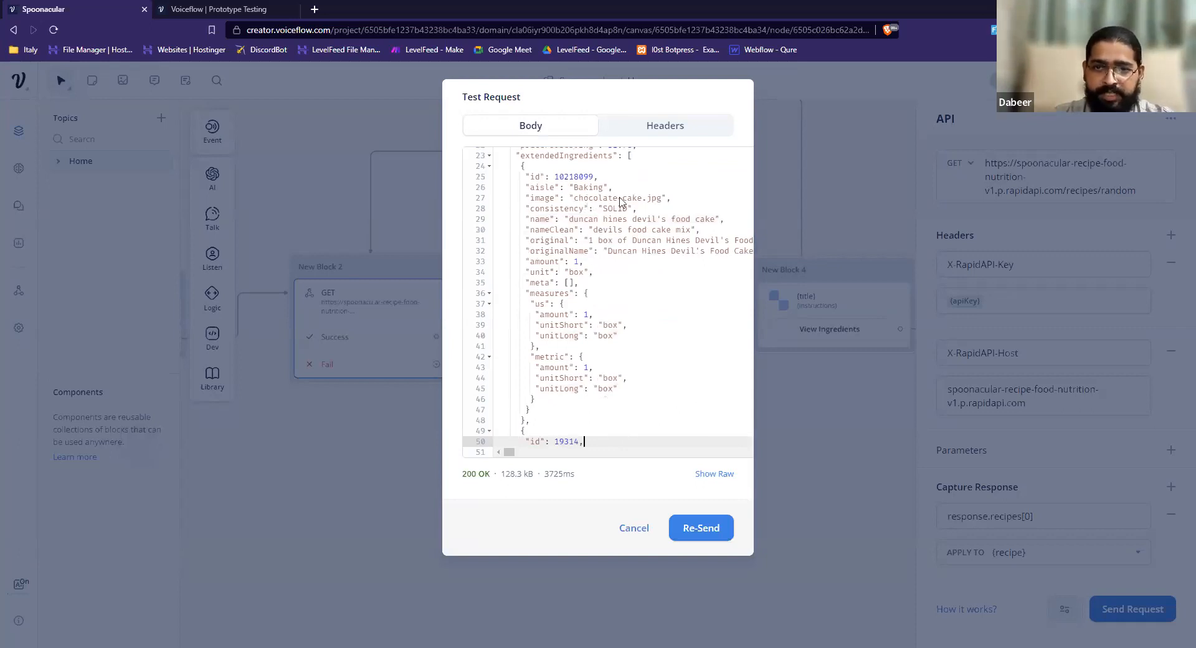
double_click(591, 198)
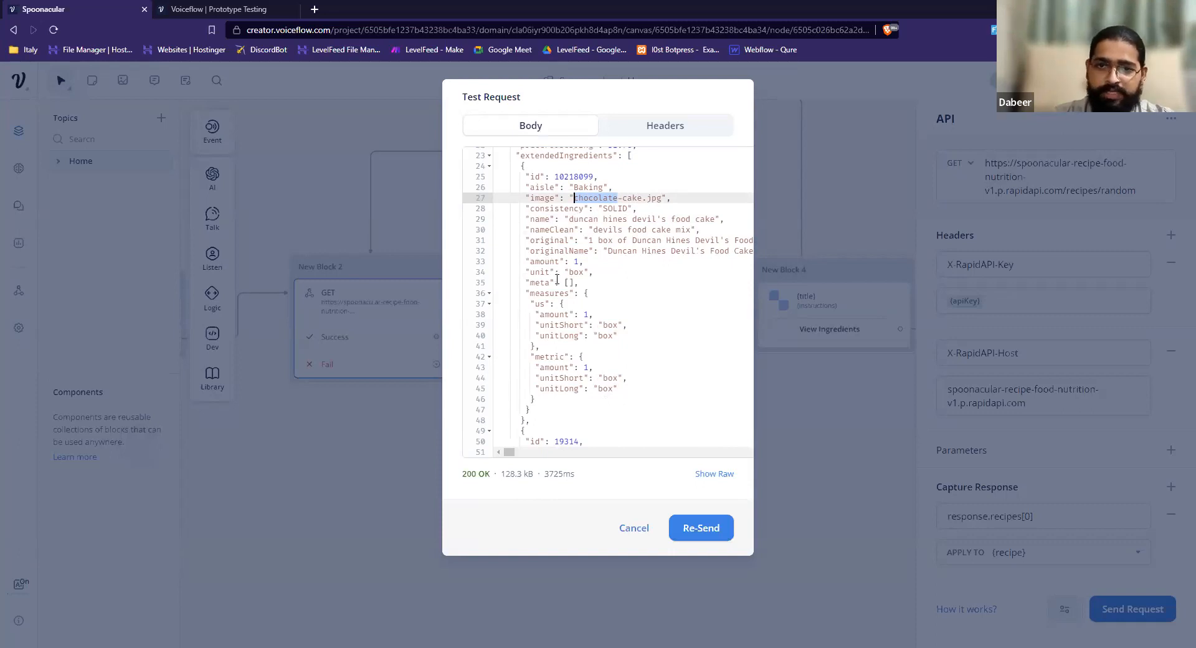
left_click(816, 361)
Return to the ingredient properties block and reopen its Set Ingredient Properties step.
left_click_drag(816, 361, 522, 363)
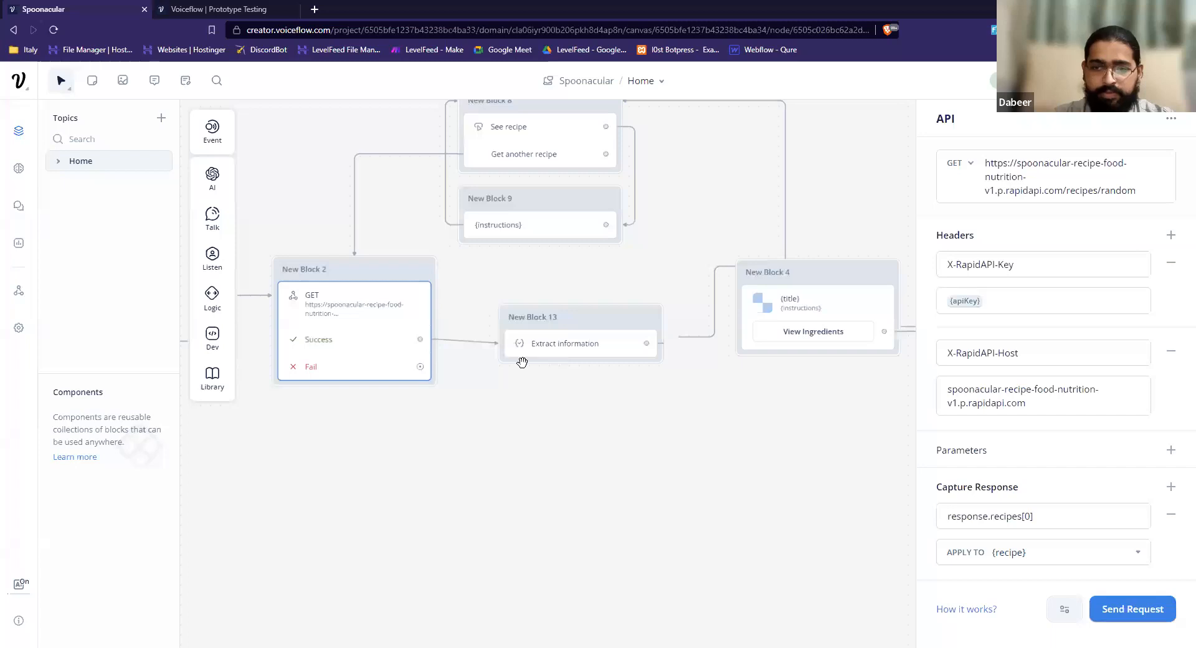
left_click_drag(890, 428, 700, 402)
left_click_drag(673, 355, 672, 353)
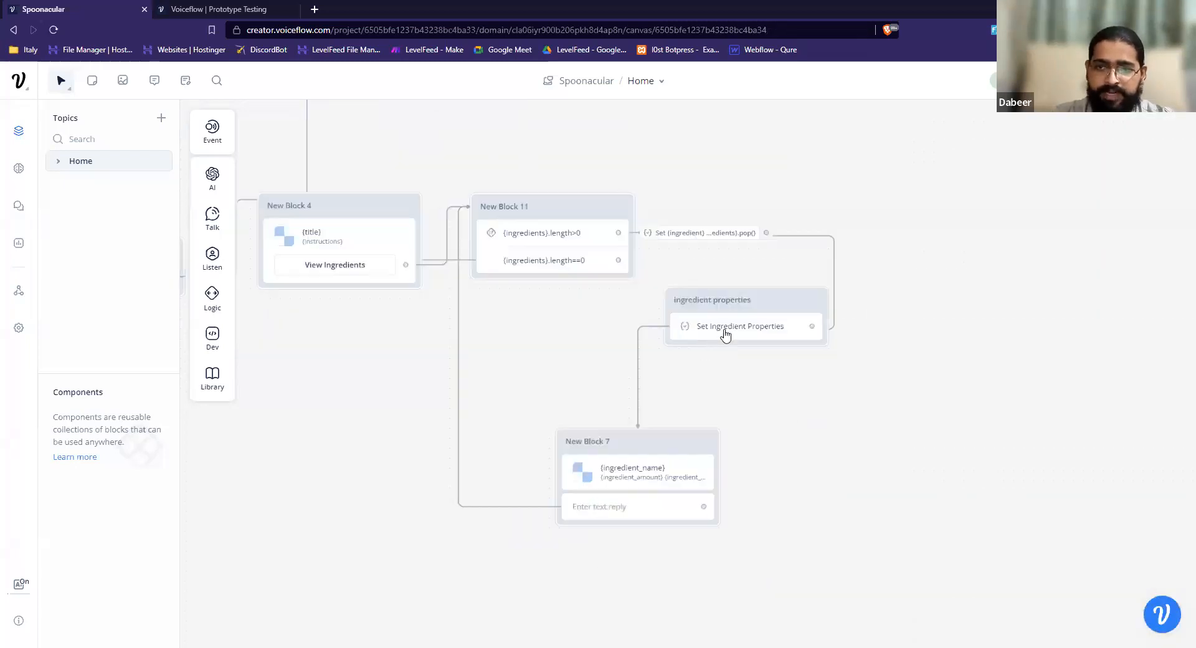
left_click(725, 335)
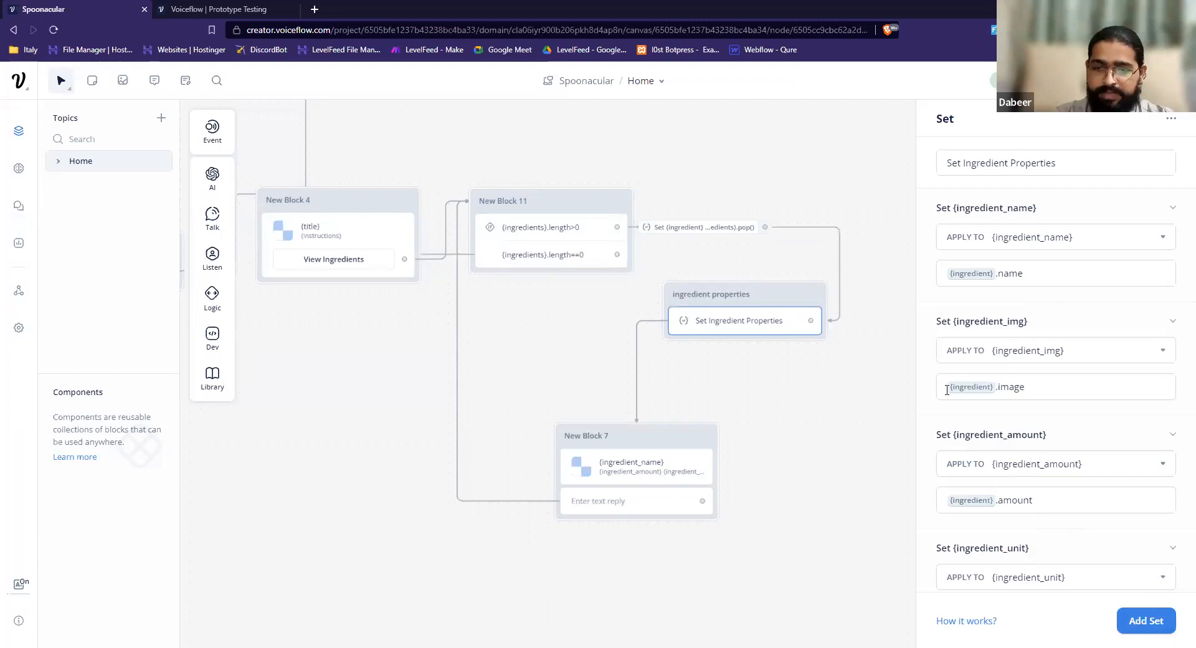
Open the ingredient card in New Block 7 and inspect its image link, title and description fields.
left_click(623, 468)
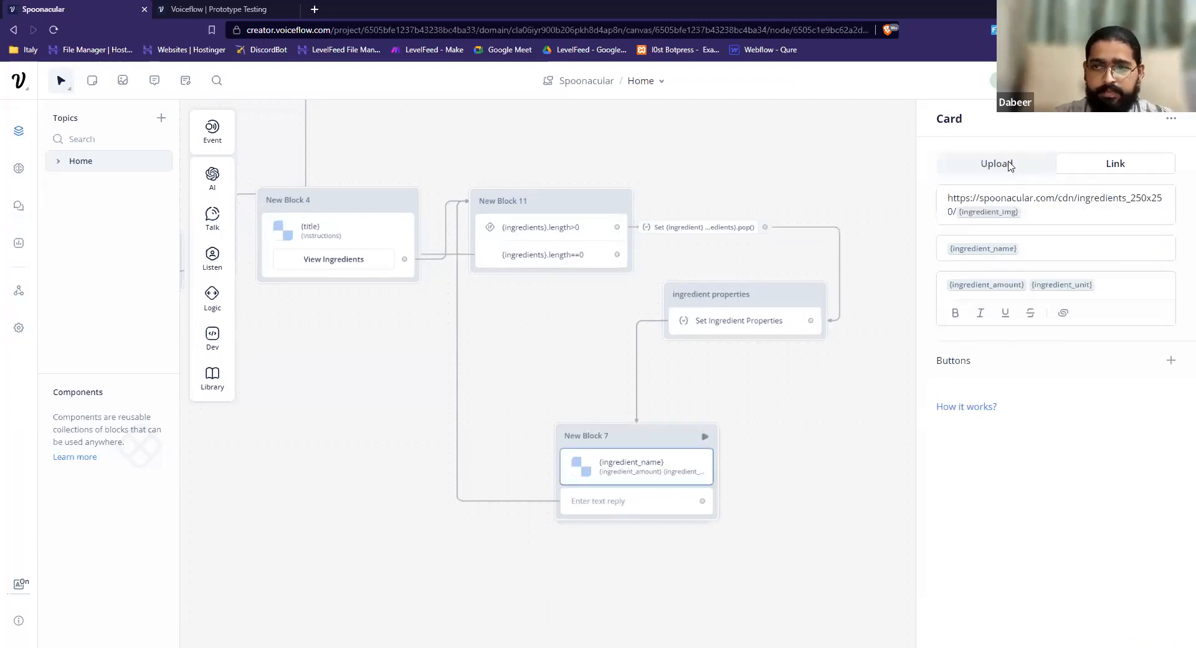
left_click(1040, 203)
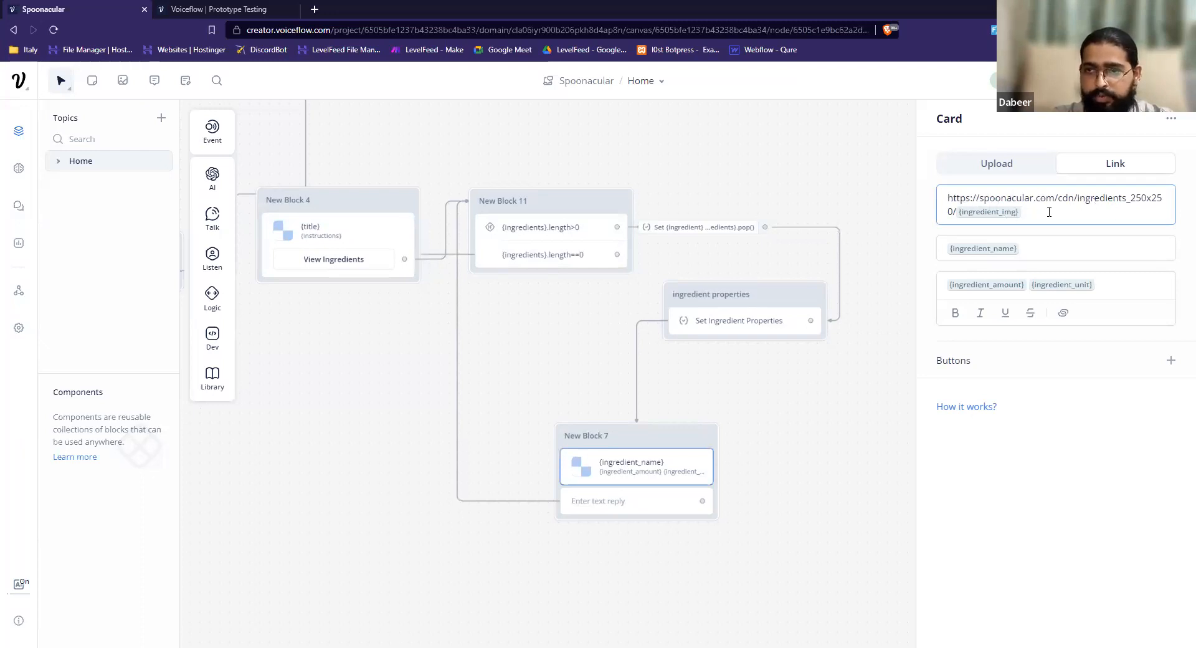
left_click_drag(947, 198, 965, 198)
left_click(1007, 198)
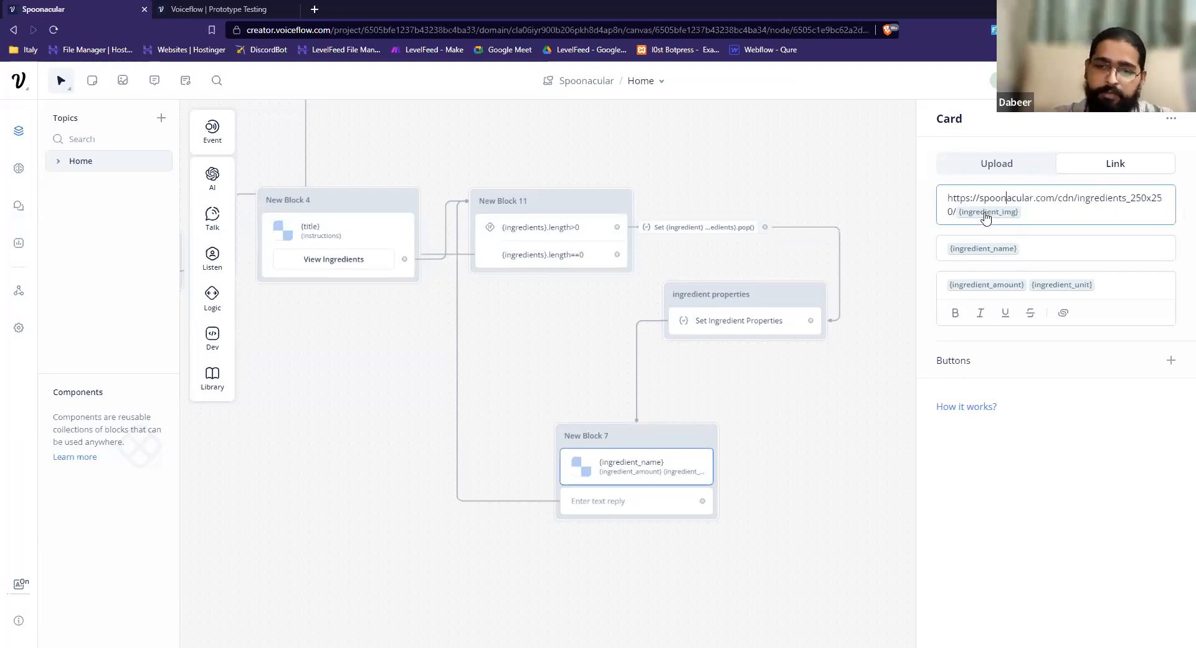
left_click(1007, 244)
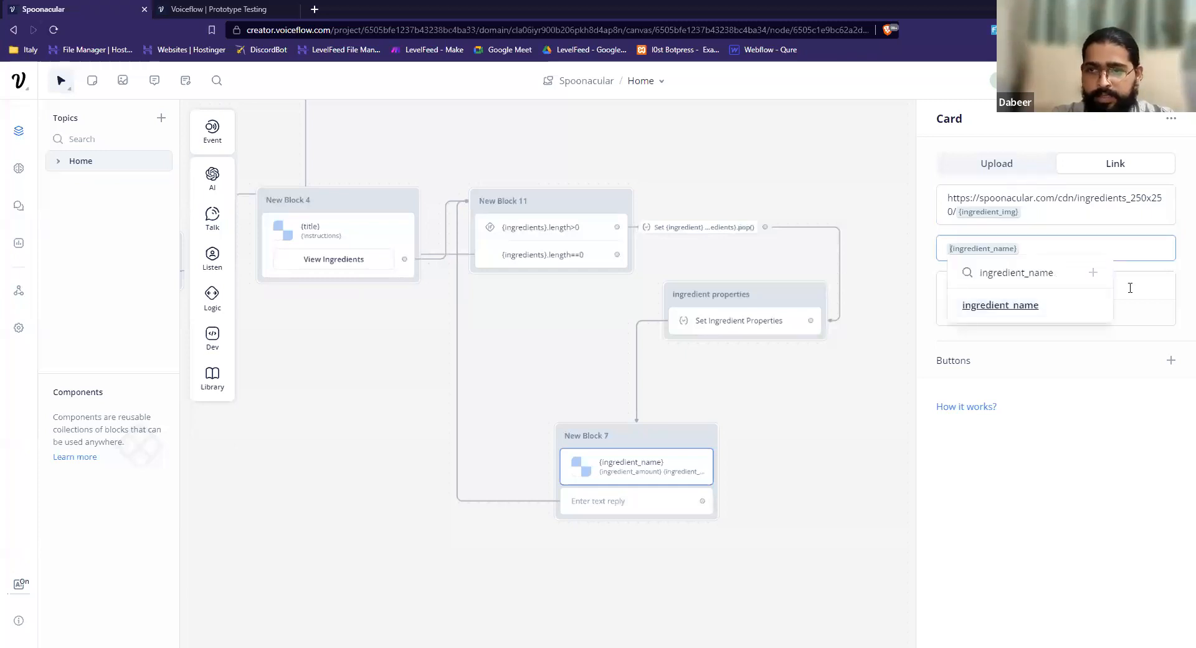
left_click(1124, 285)
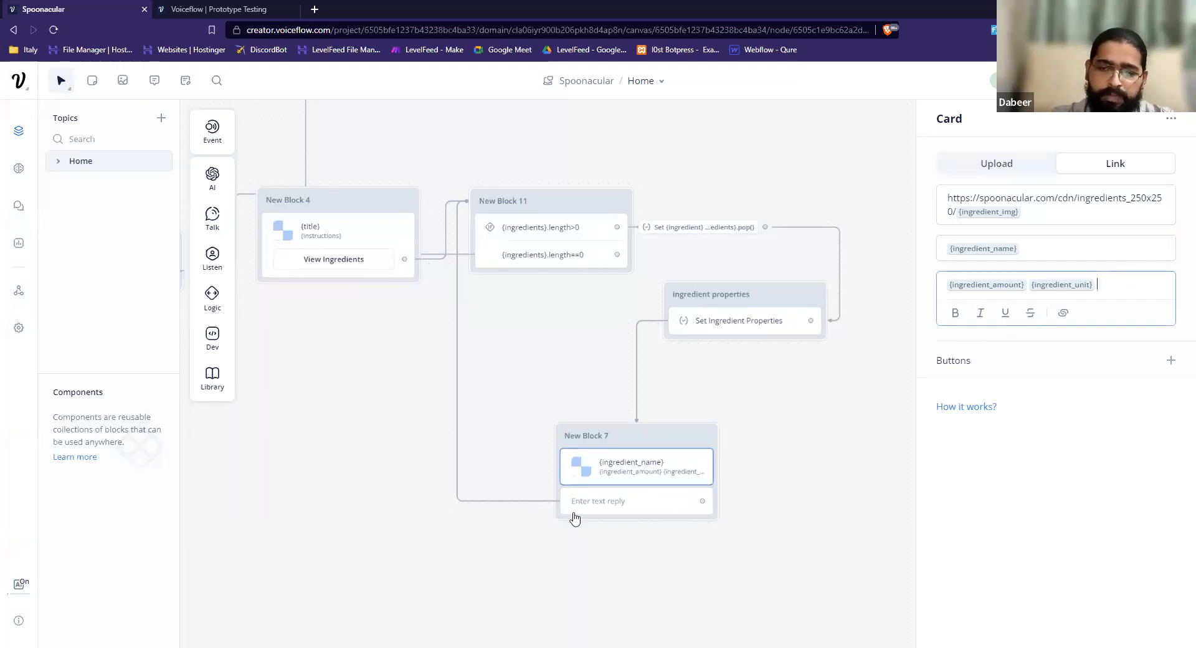
Add an empty Text step as a new block on the free canvas below New Block 4.
mouse_move(219, 229)
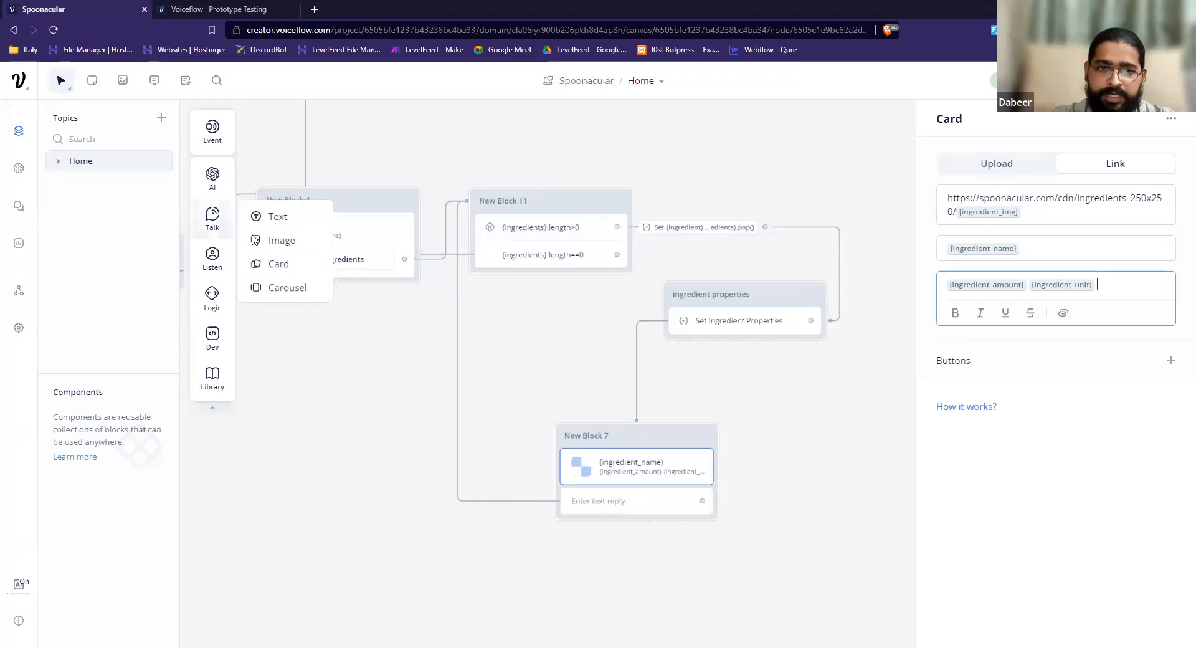
left_click(364, 427)
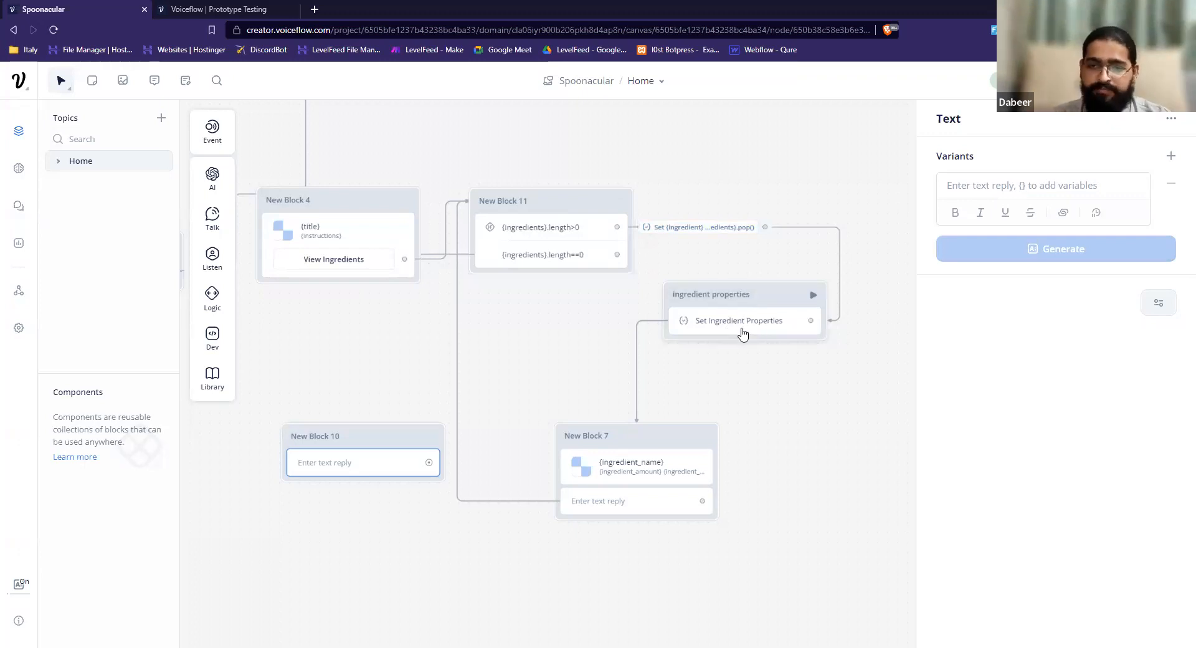
Open the Set Ingredient Properties step and review how the ingredient name, image, amount and unit variables are assigned.
left_click(793, 318)
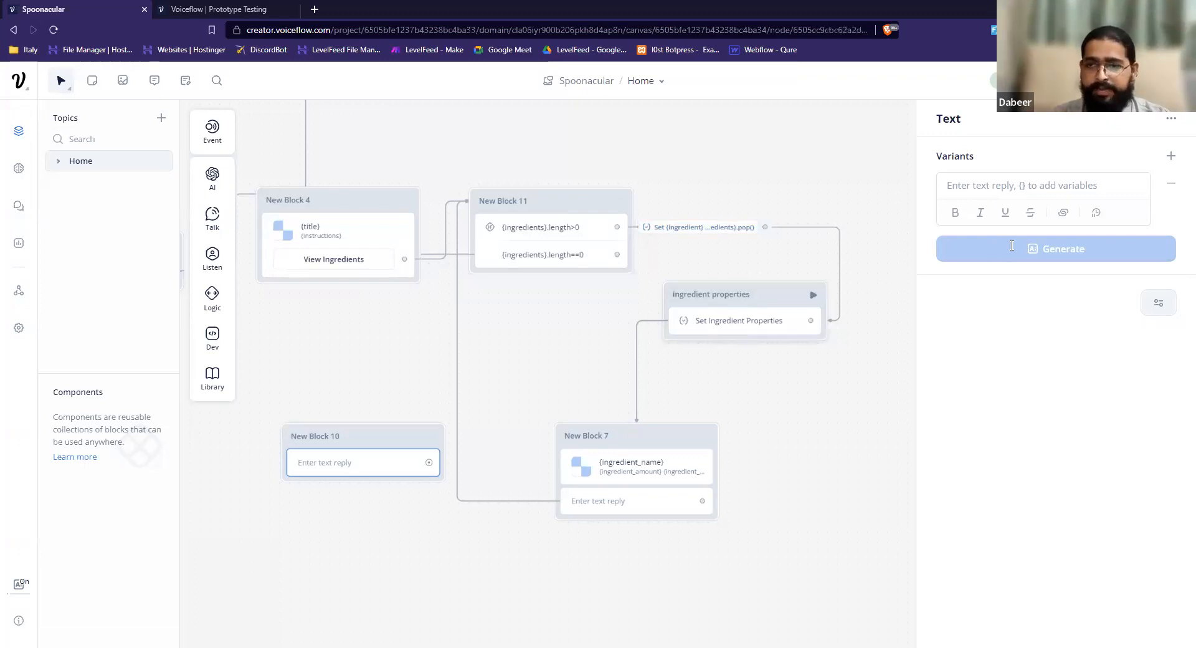
scroll(1019, 564, "down", 1)
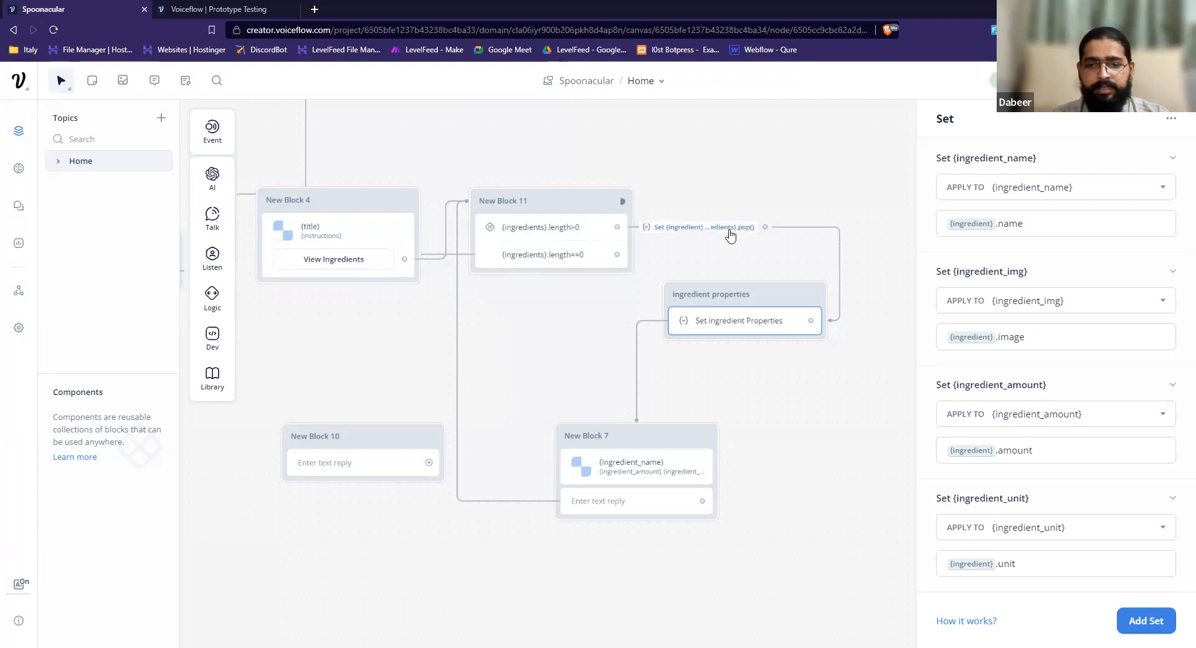
left_click(889, 259)
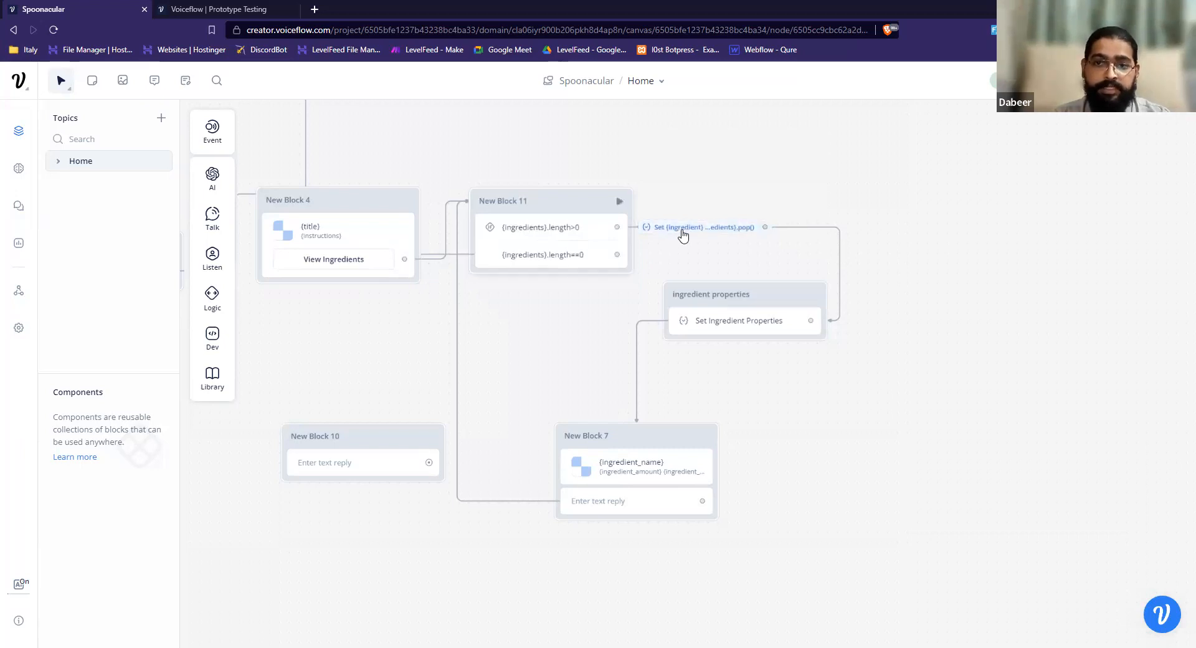
left_click(730, 325)
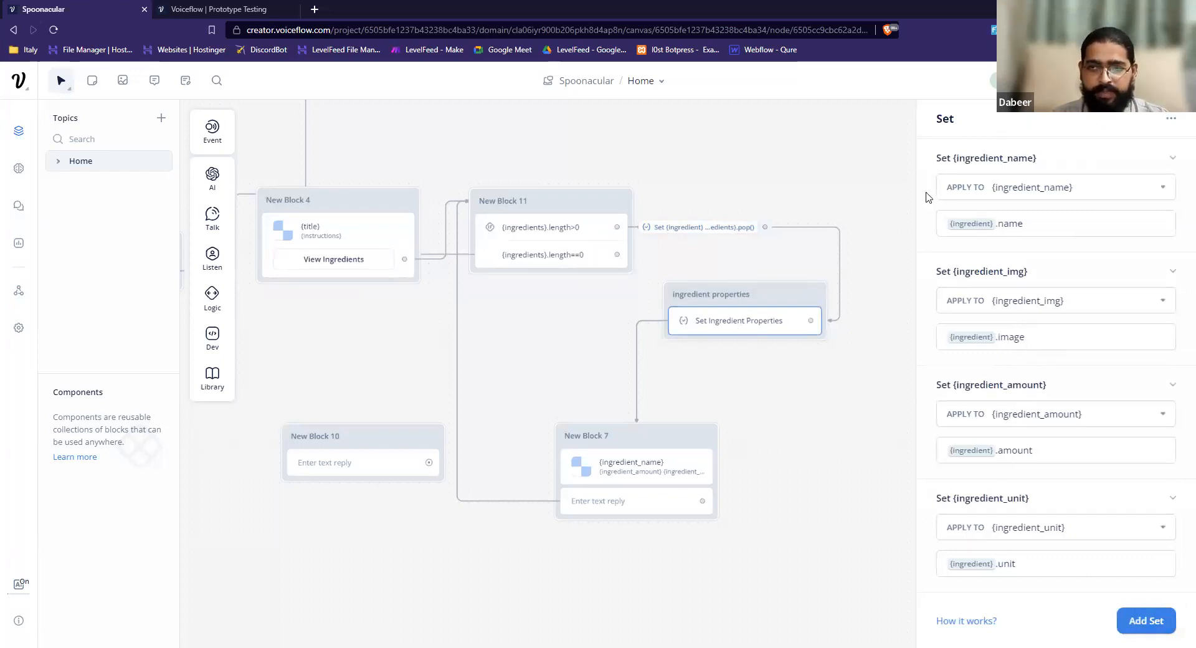
Open the prototype, show all assistant variables, run a test and request the random recipe's ingredients.
key("r")
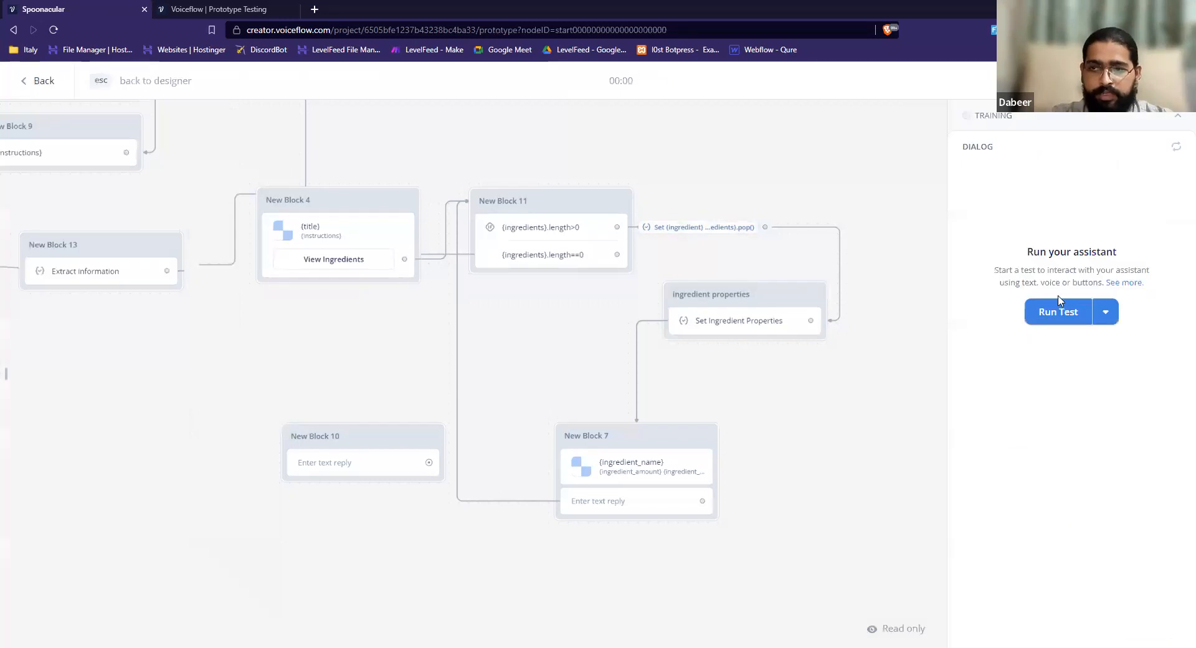
left_click_drag(6, 385, 83, 389)
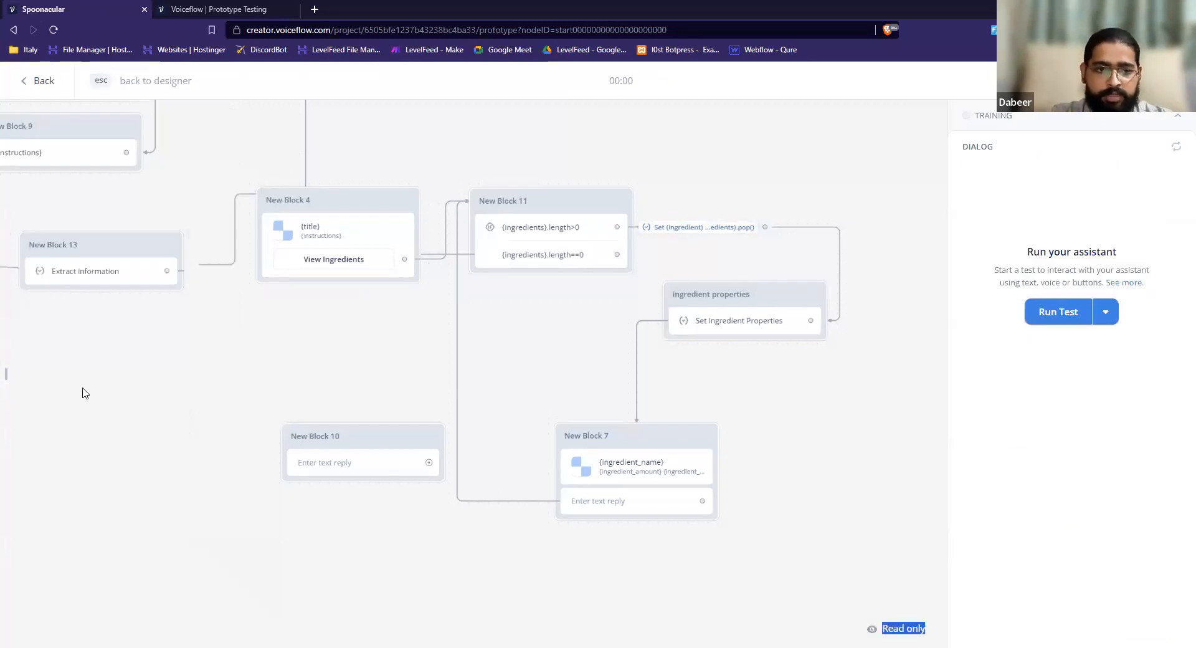
left_click(7, 384)
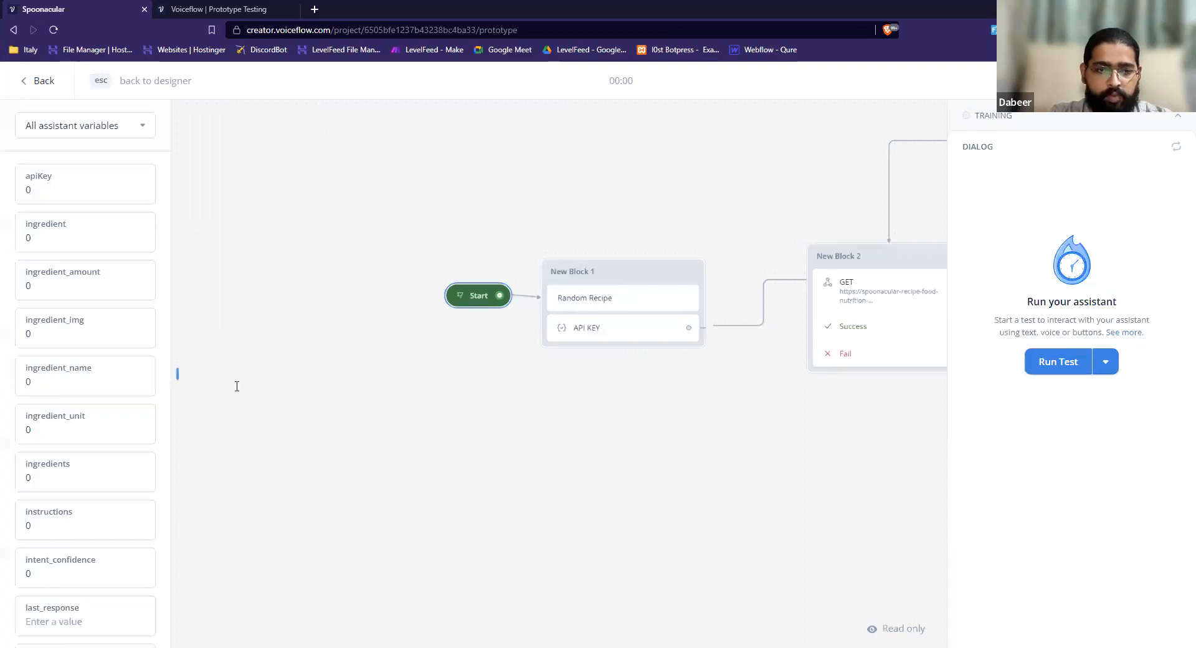
left_click(1040, 363)
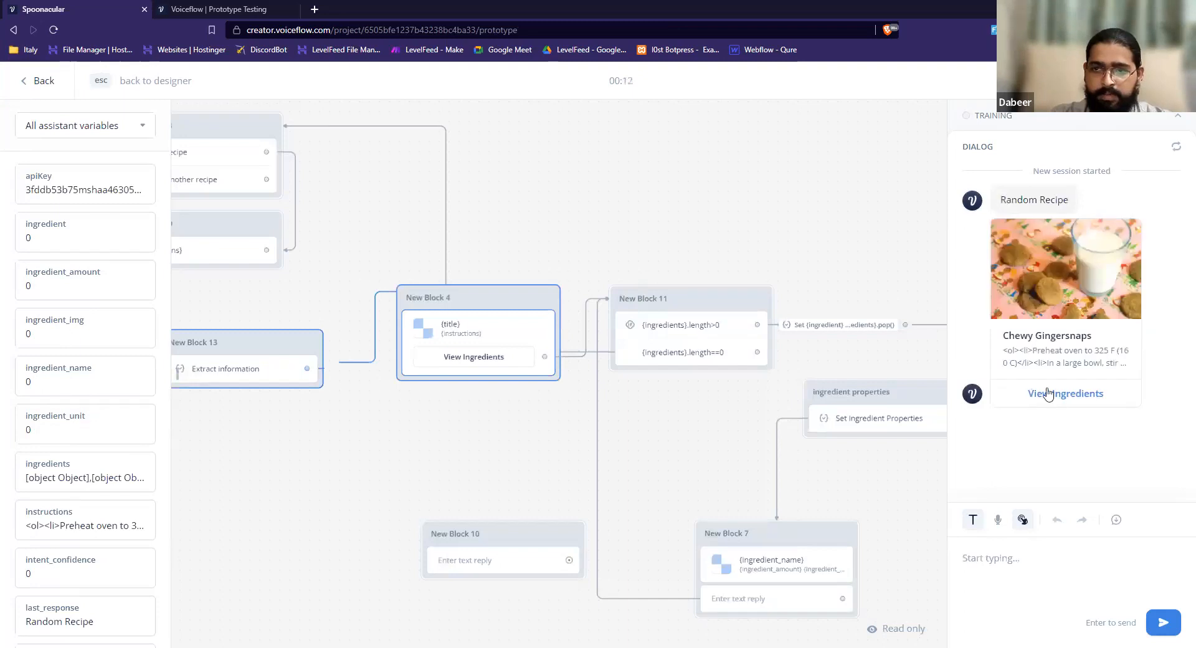
left_click(1048, 392)
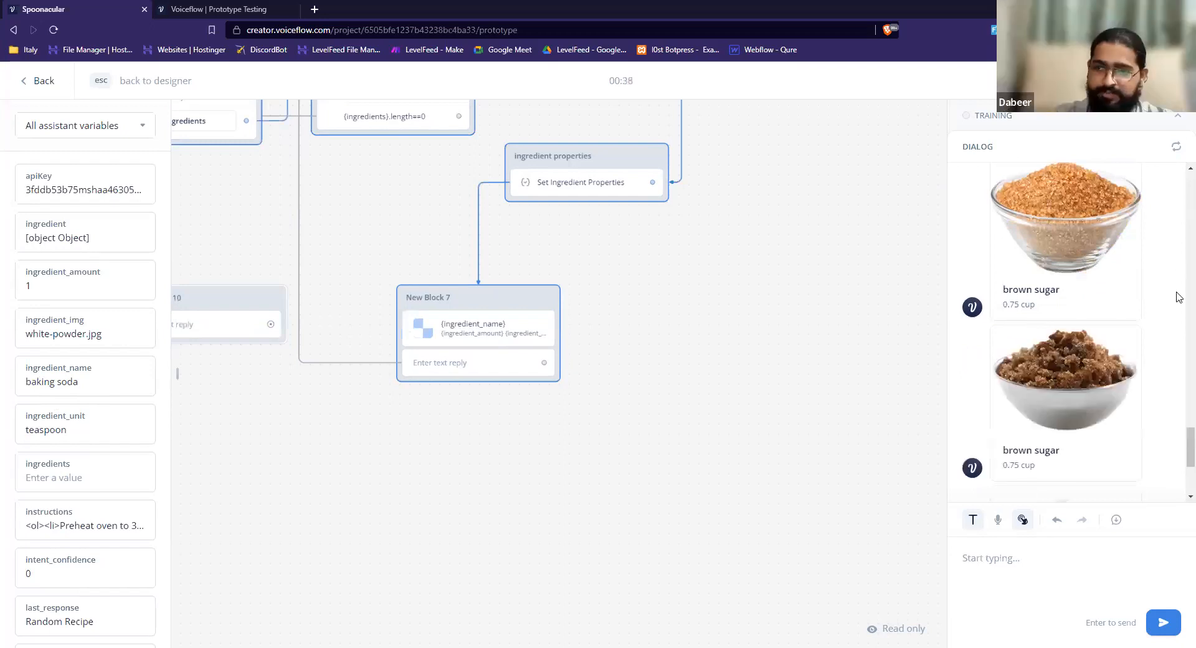
Review the ingredient cards with their images and amounts throughout the test dialog.
scroll(1178, 297, "up", 7)
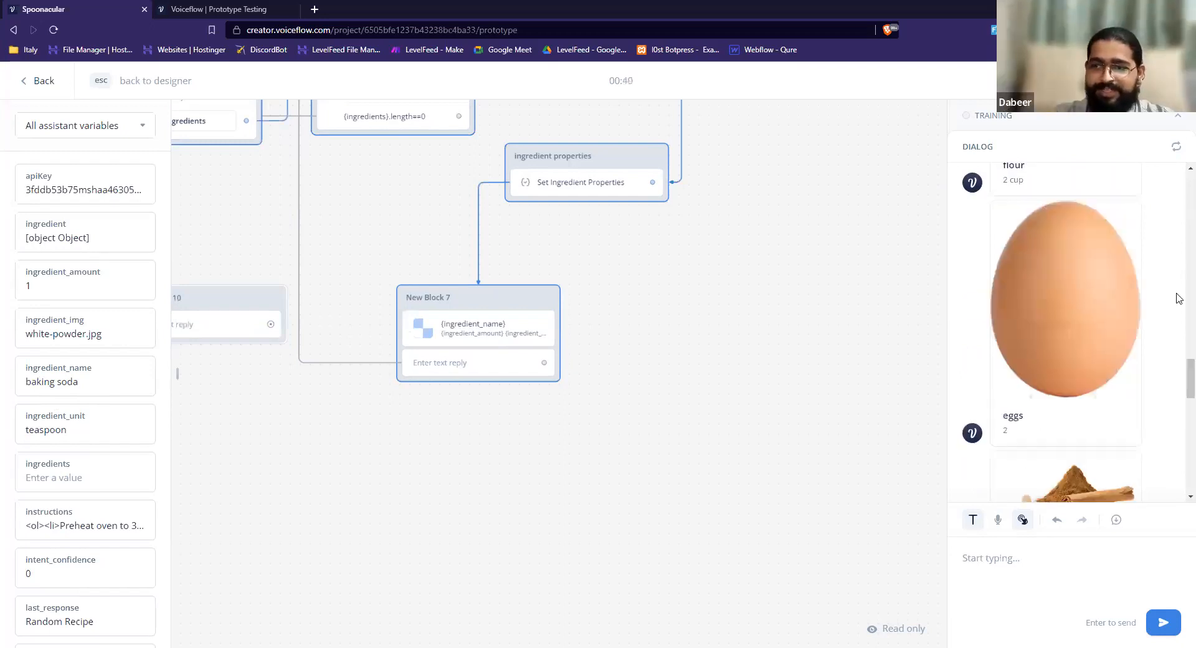
scroll(1178, 292, "up", 5)
scroll(1178, 252, "up", 4)
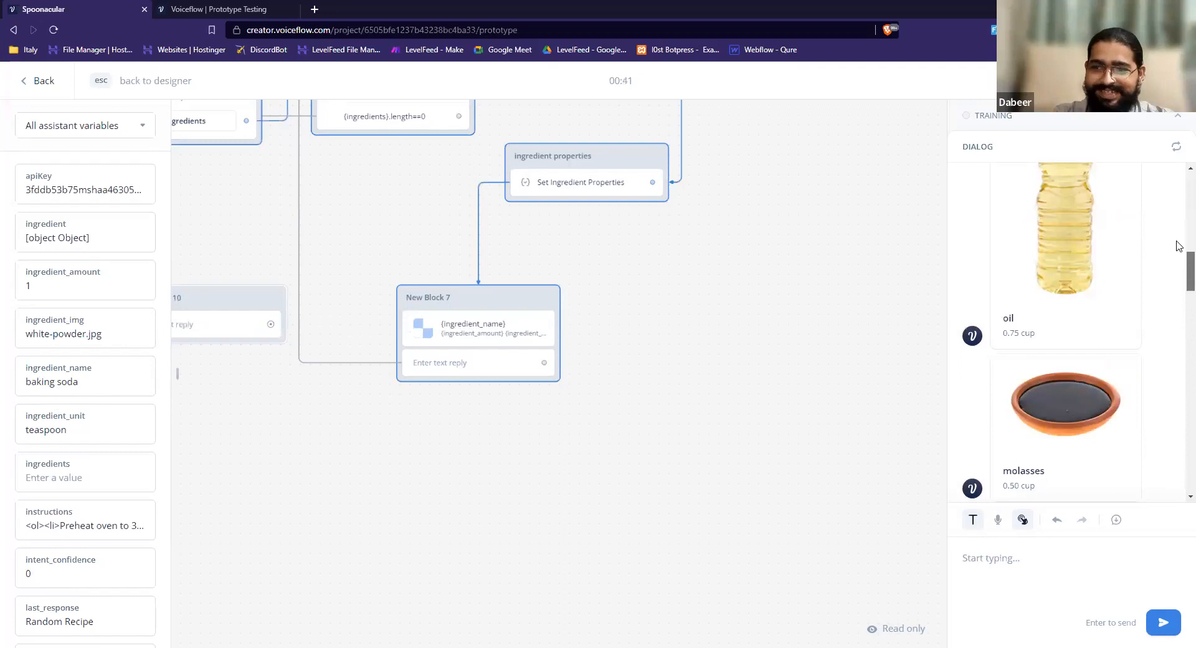
scroll(1178, 274, "down", 1)
scroll(1179, 408, "down", 10)
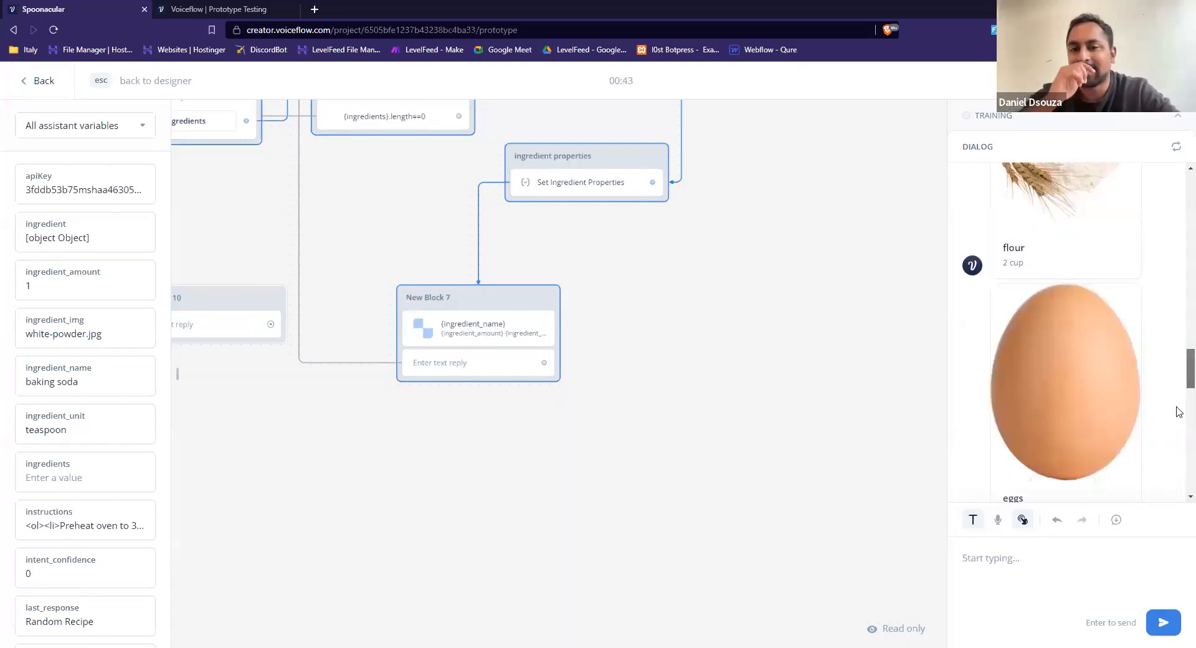
scroll(1178, 437, "down", 8)
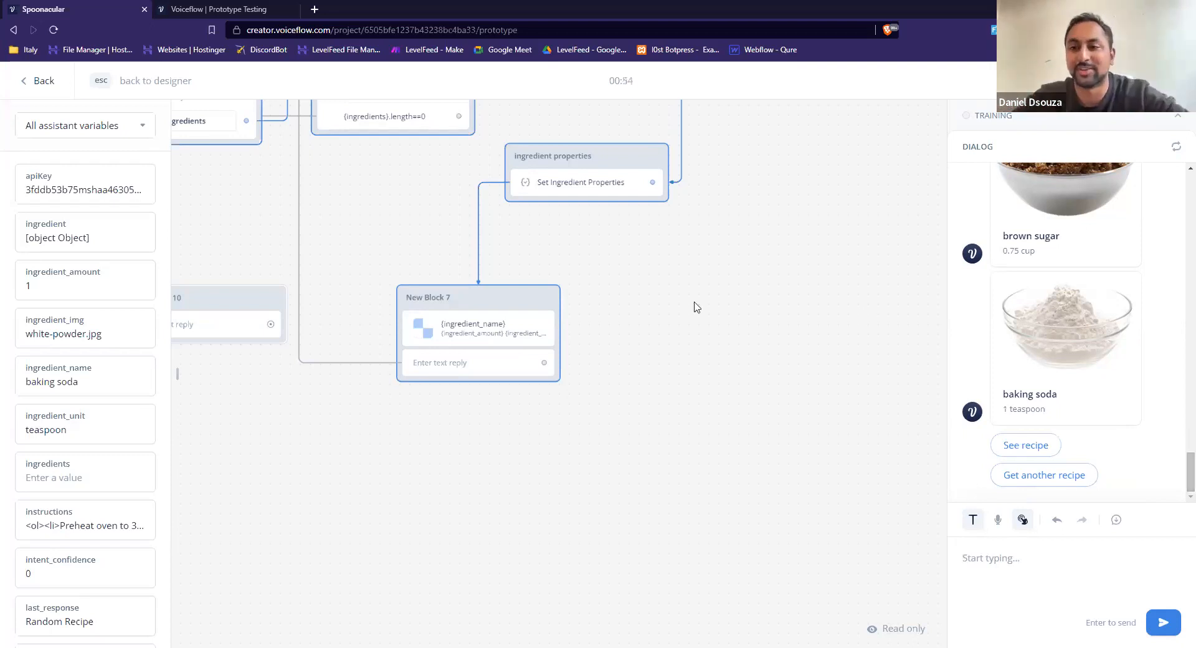
Put a new blank Card step in New Block 7 and move the original ingredient card into its own separate block.
left_click(458, 339)
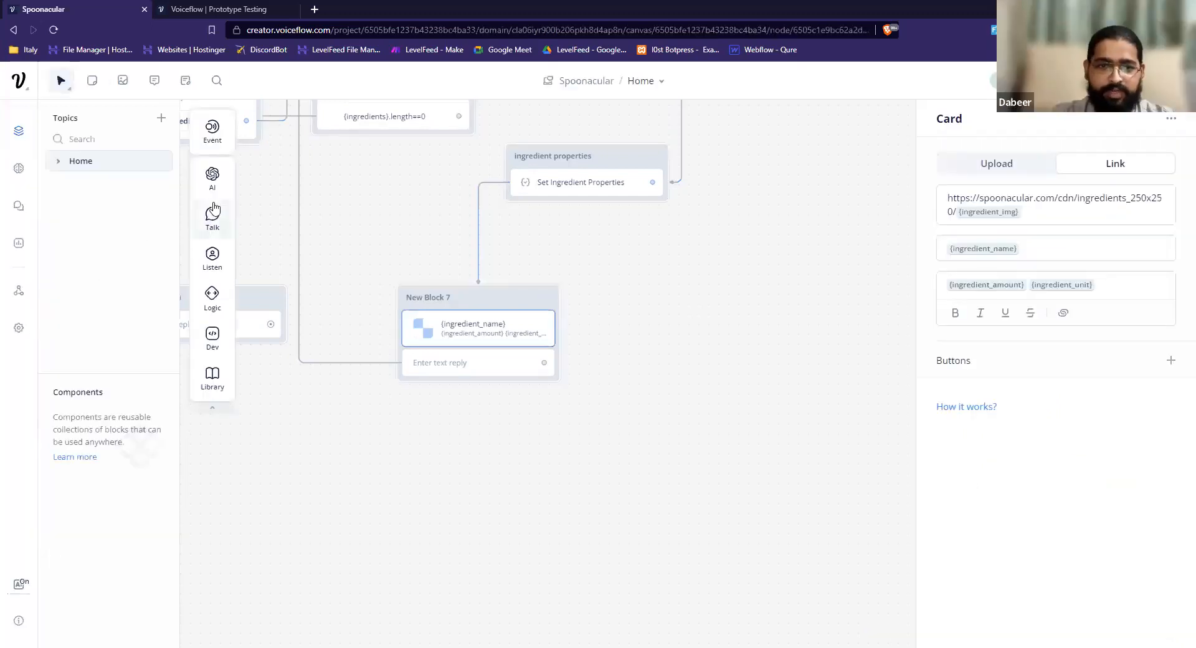
left_click(215, 229)
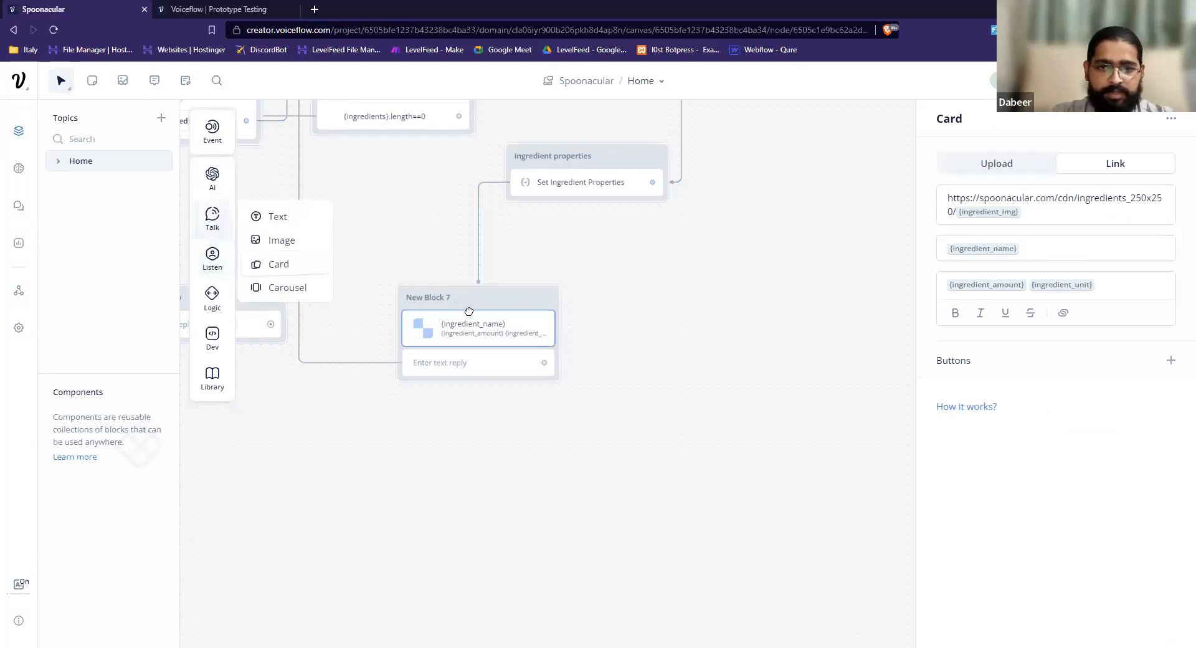
left_click_drag(469, 311, 454, 347)
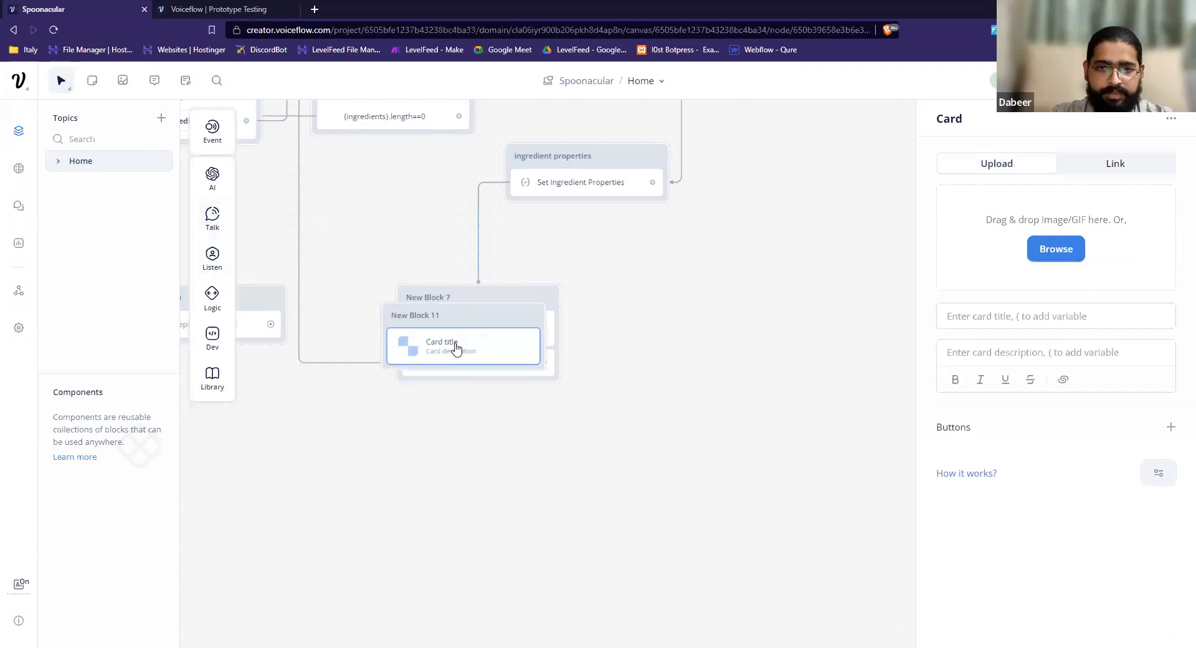
left_click_drag(555, 355, 737, 336)
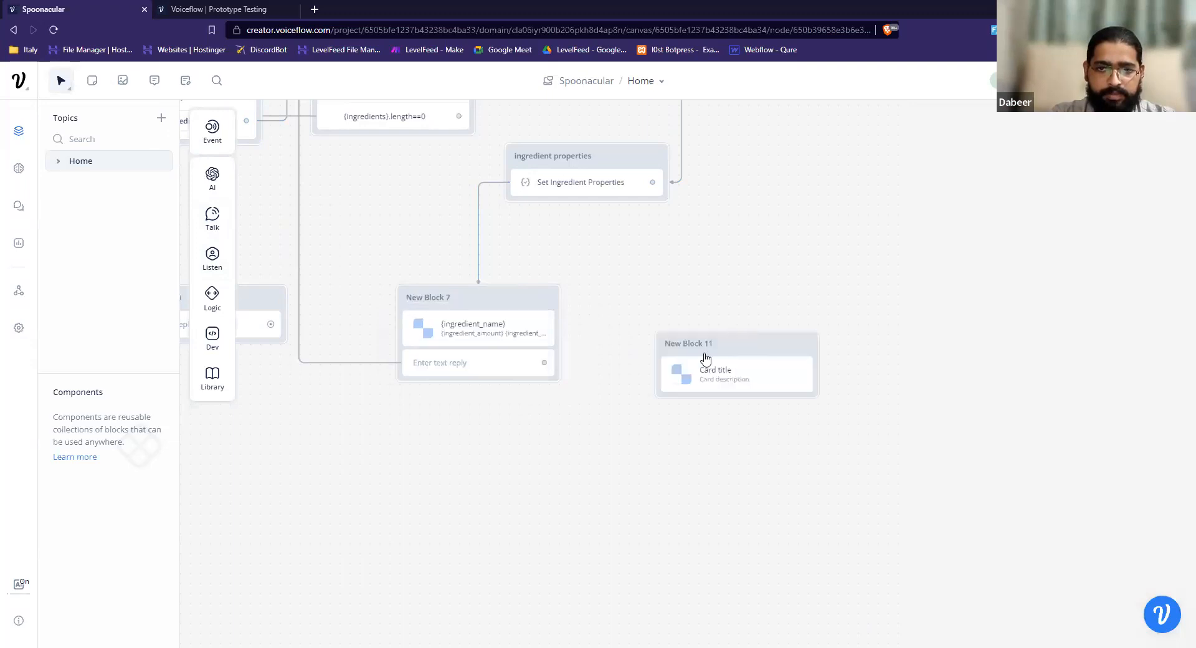
key("ctrl+z")
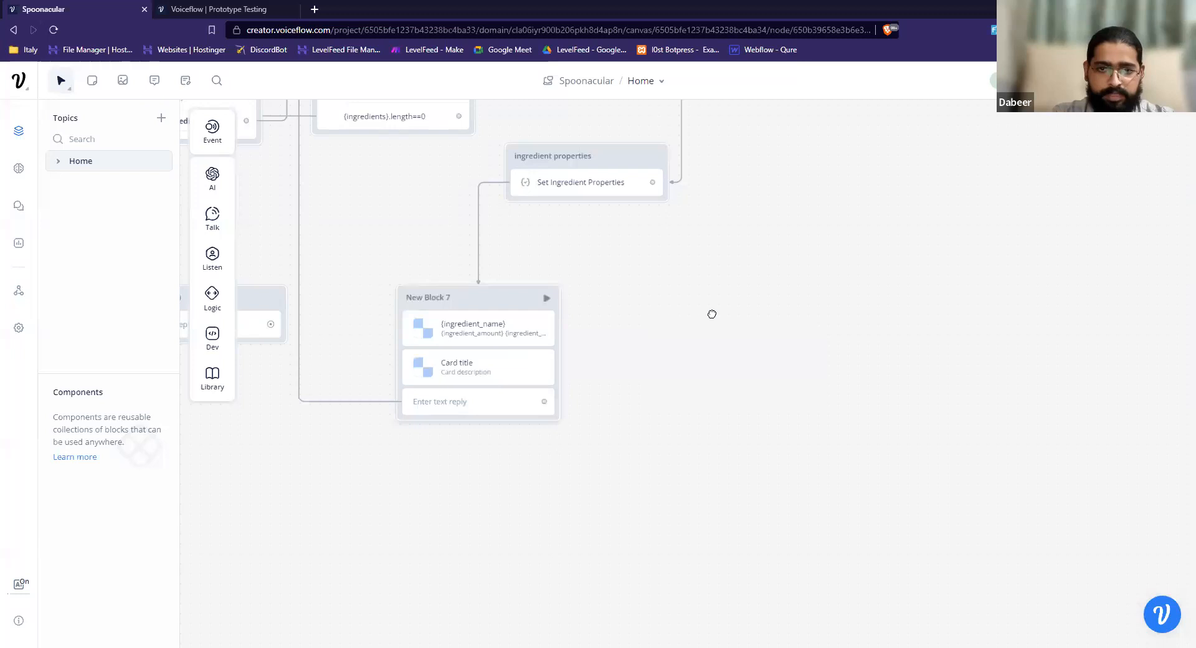
key("ctrl+shift+z")
Copy the {ingredient_name} variable from the original ingredient card into the title of the blank card in New Block 7.
left_click(660, 358)
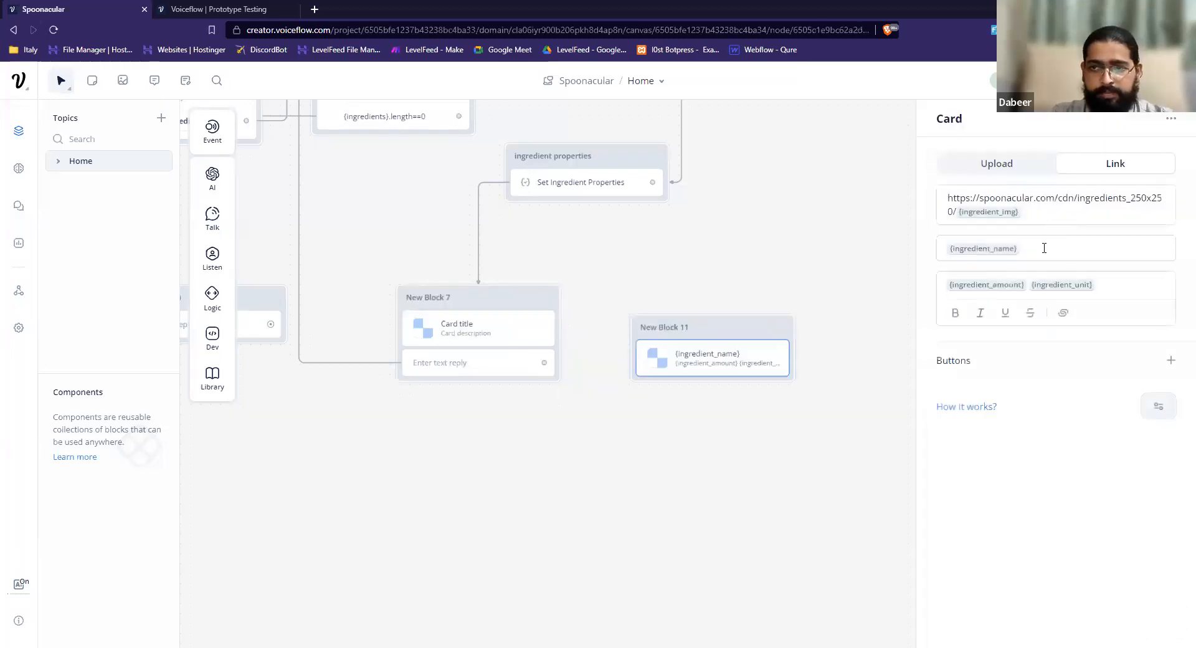
left_click(990, 248)
key("ctrl+c")
left_click(509, 322)
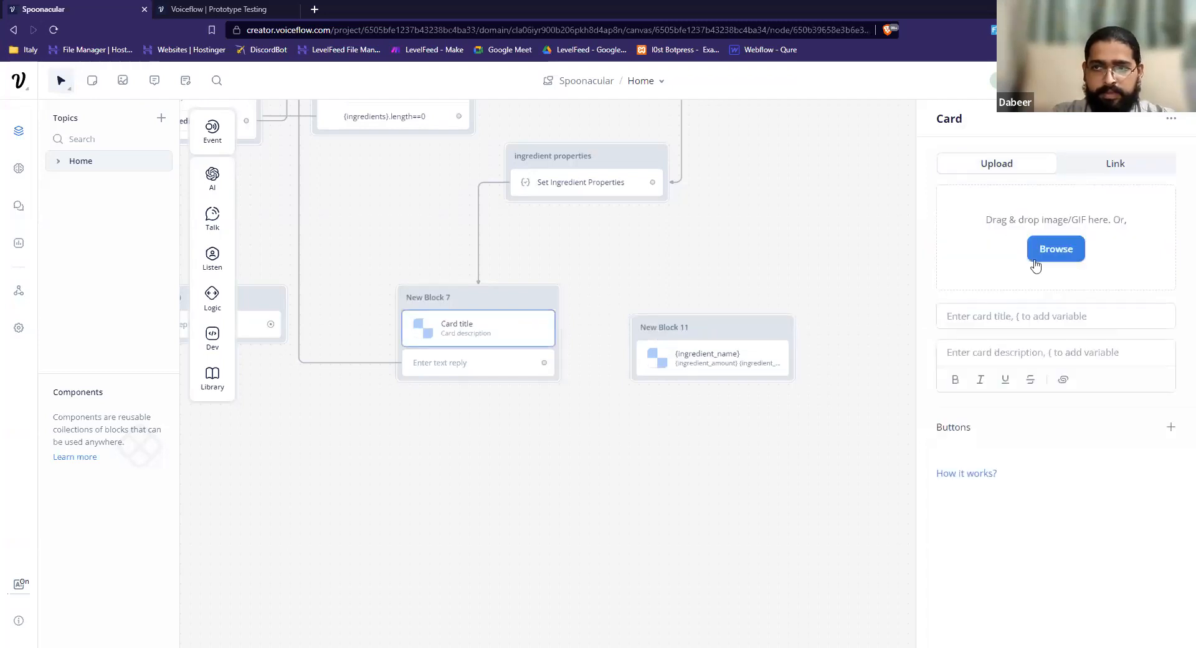
left_click(997, 317)
key("ctrl+v")
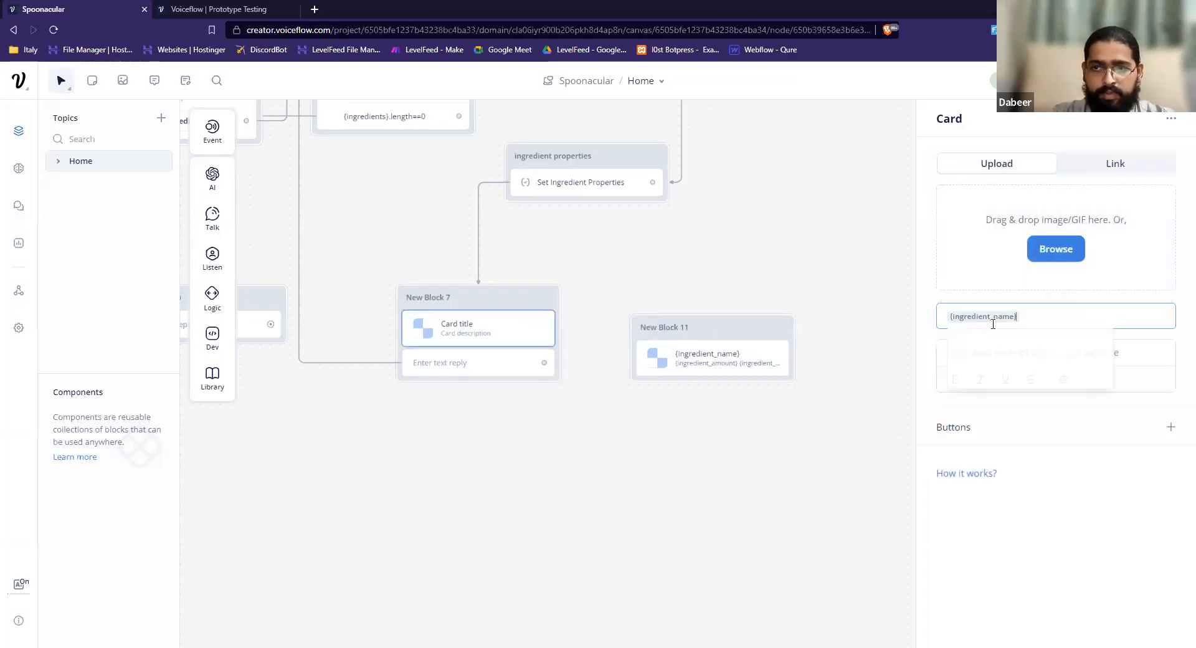
left_click(818, 485)
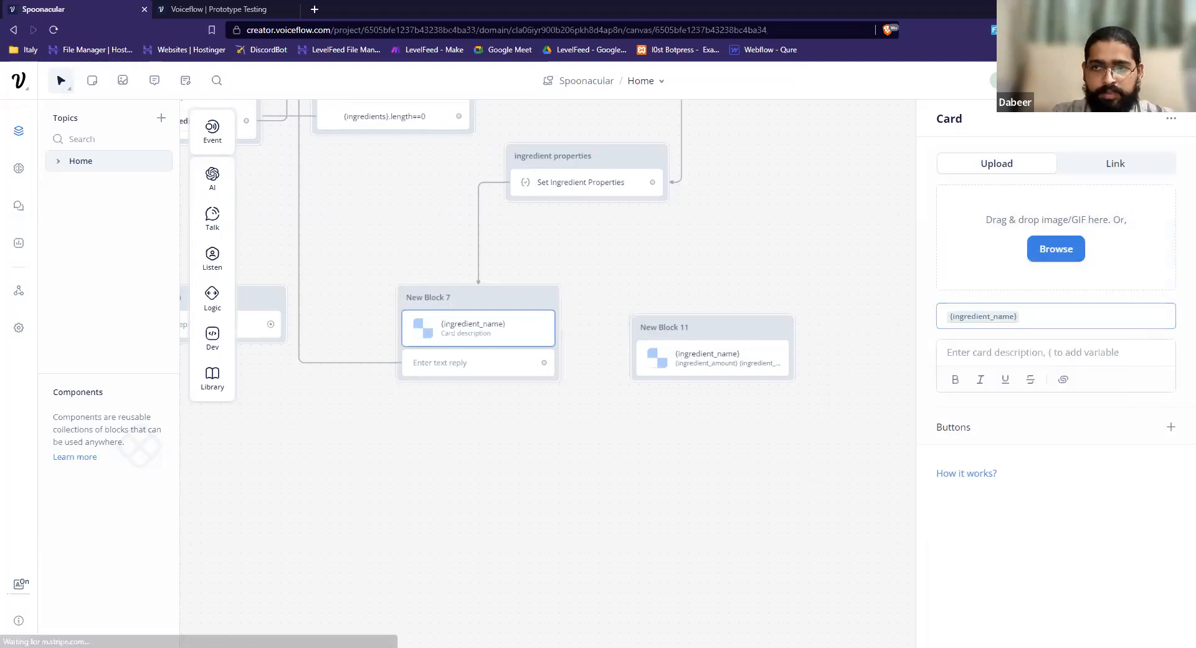
Run the assistant test again with the simplified card and request the recipe's ingredients.
left_click(1099, 81)
left_click(1044, 305)
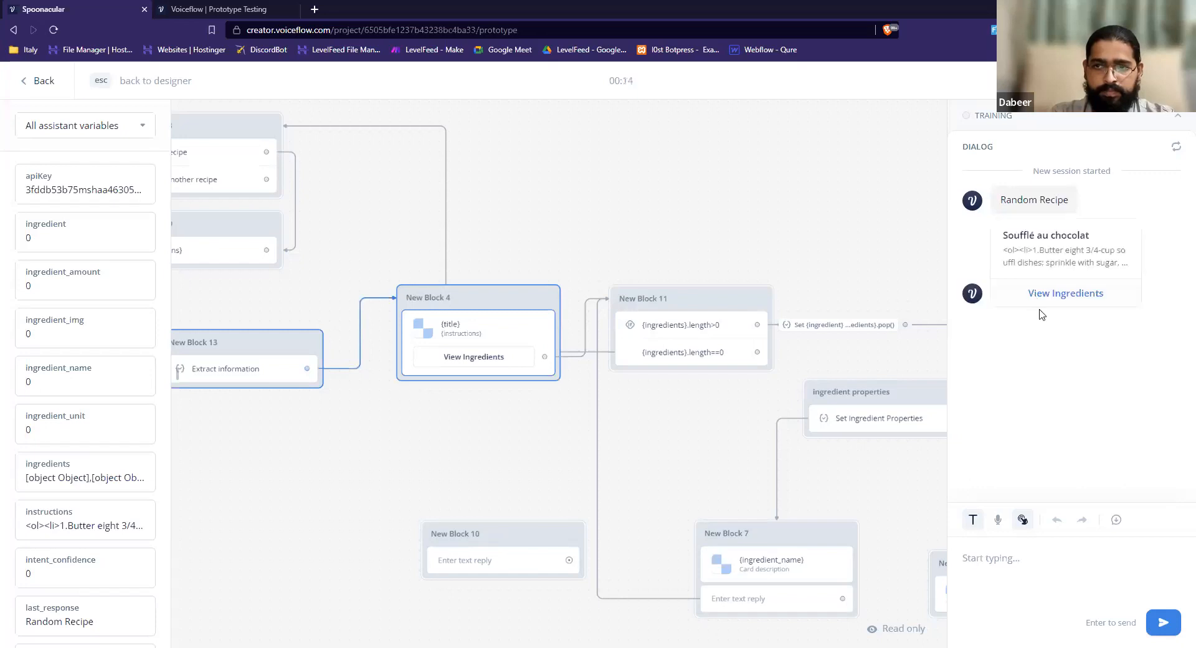
left_click(1026, 395)
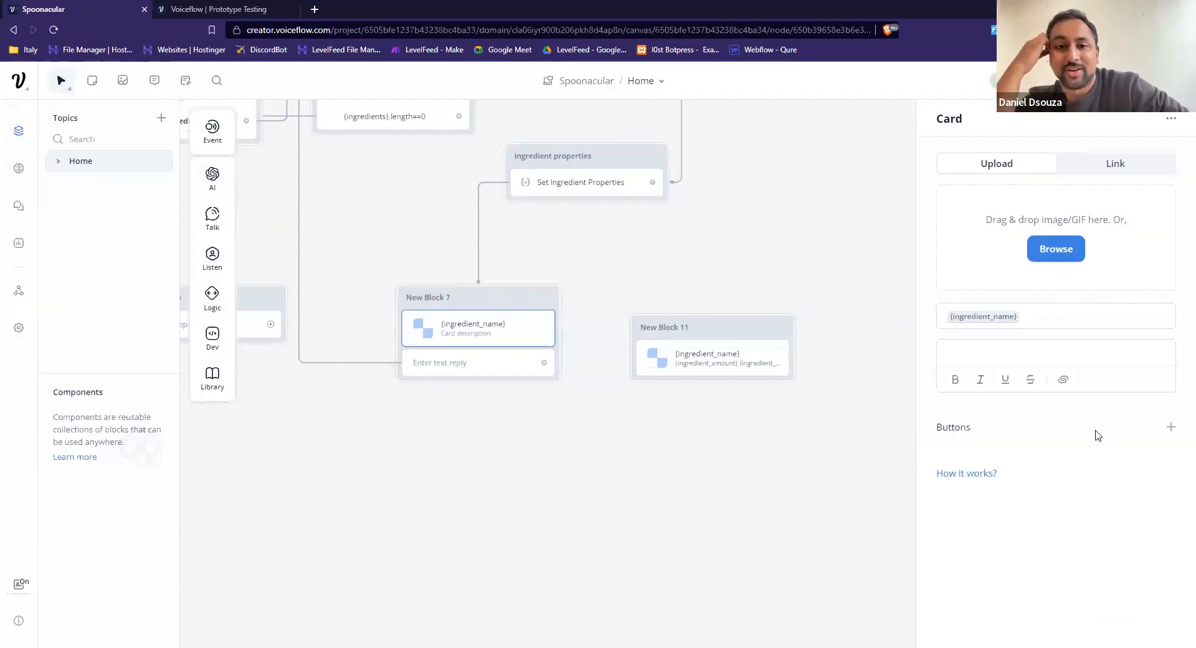
Add a button labelled {ingredient_name} to the card in New Block 7.
left_click(1172, 429)
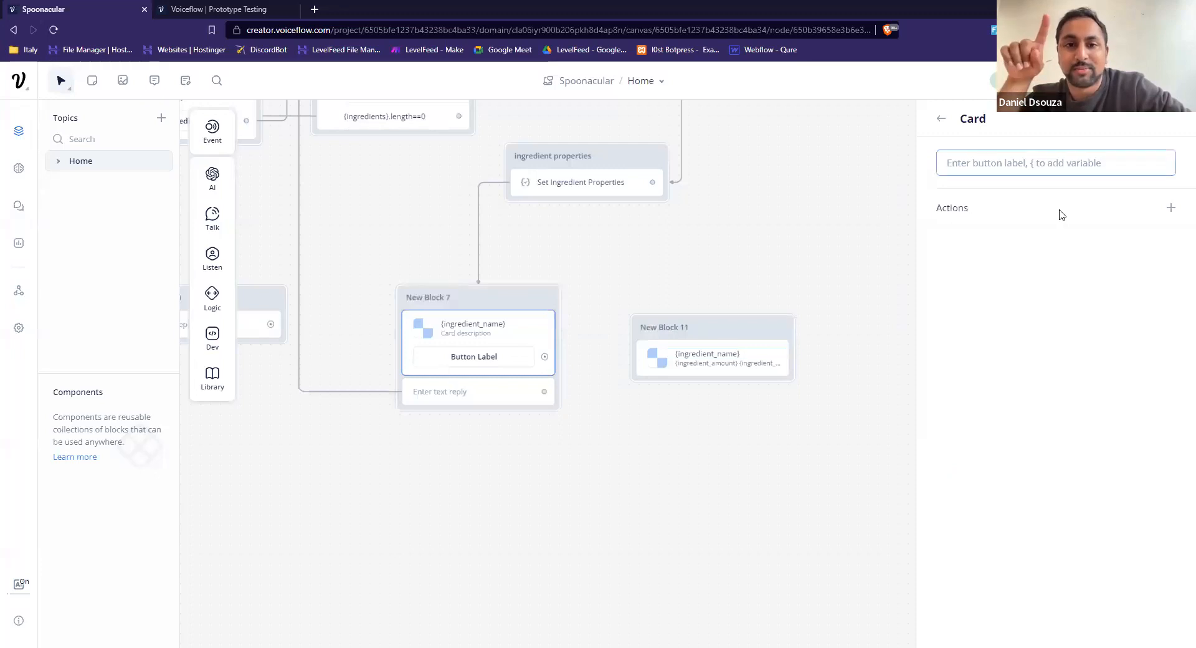
key("ctrl+v")
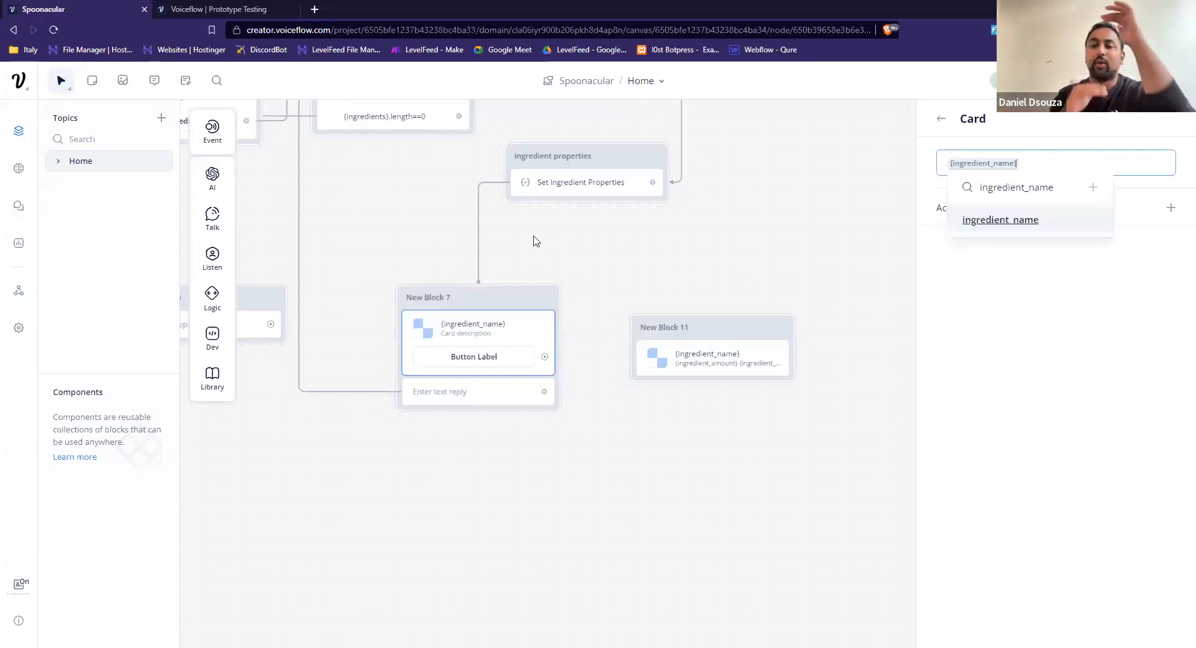
left_click_drag(546, 230, 569, 317)
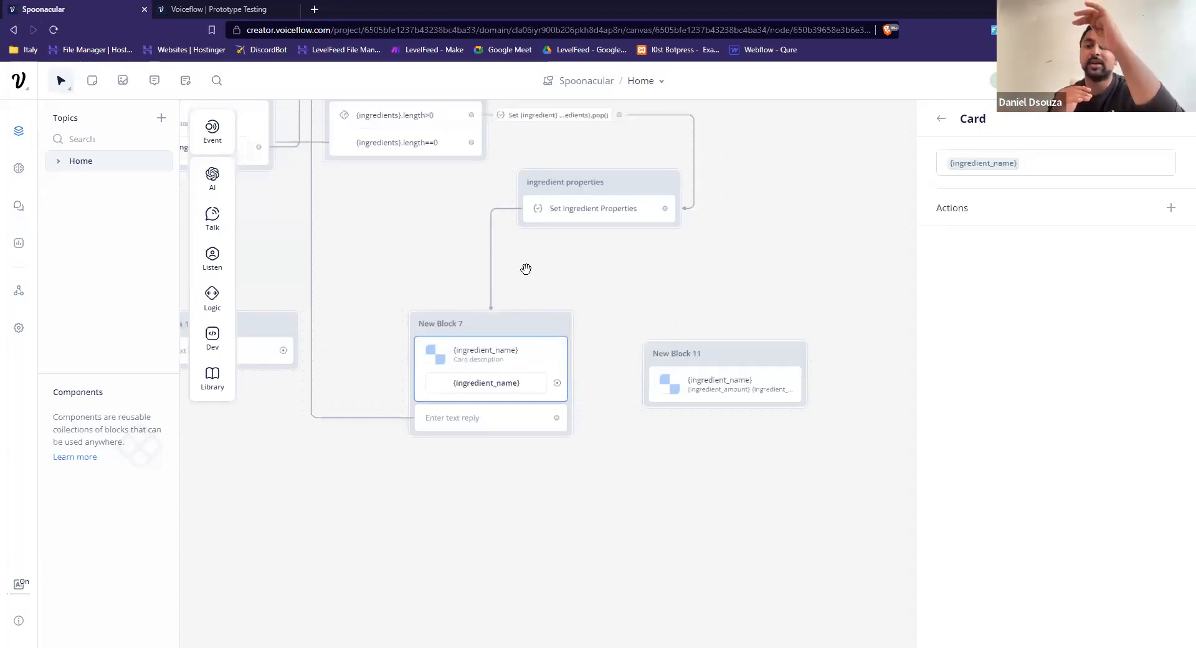
Inspect the condition step that controls the ingredient loop, expanding Condition 2 to show its expression.
left_click(441, 195)
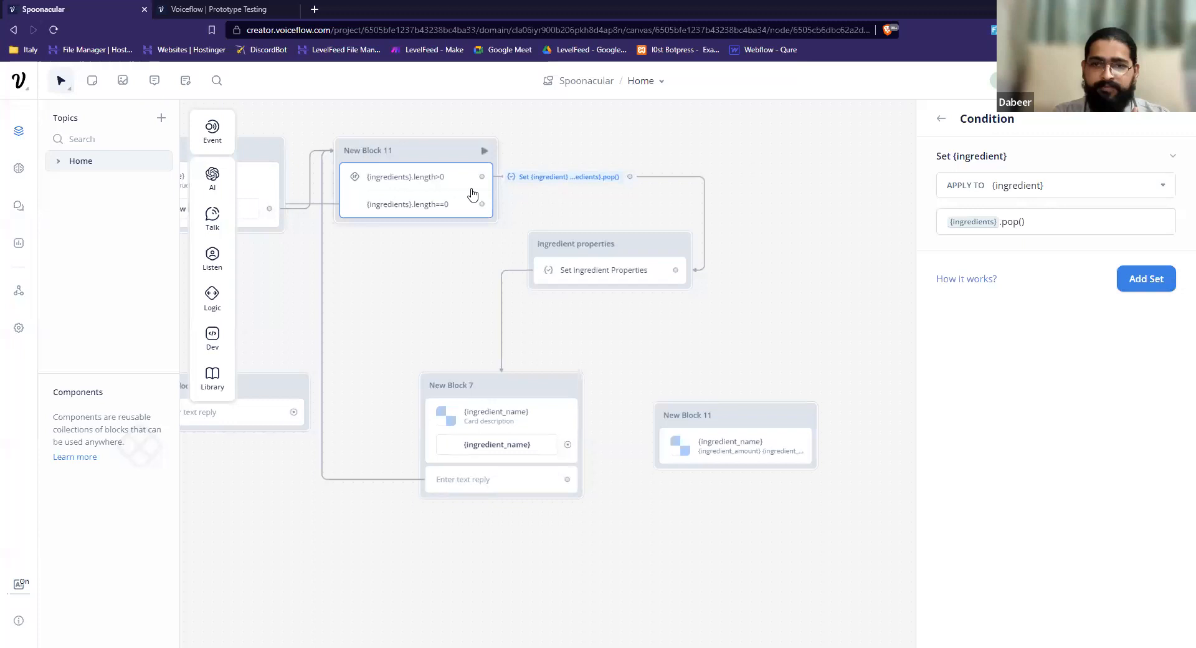
left_click(452, 196)
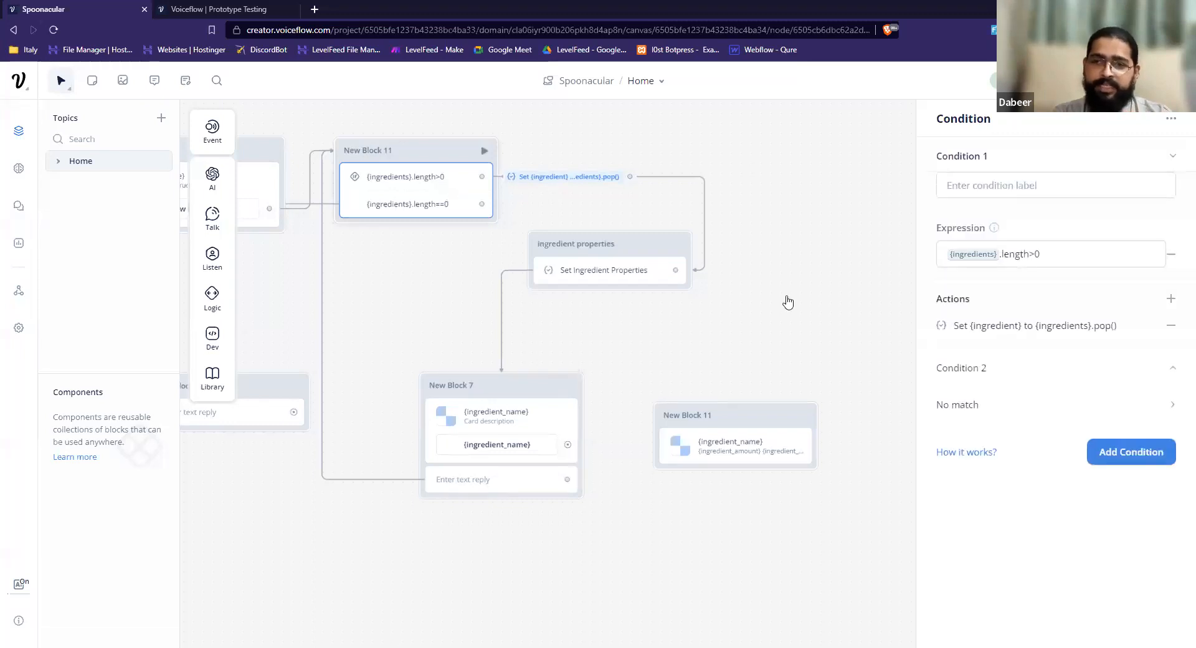
left_click(1012, 370)
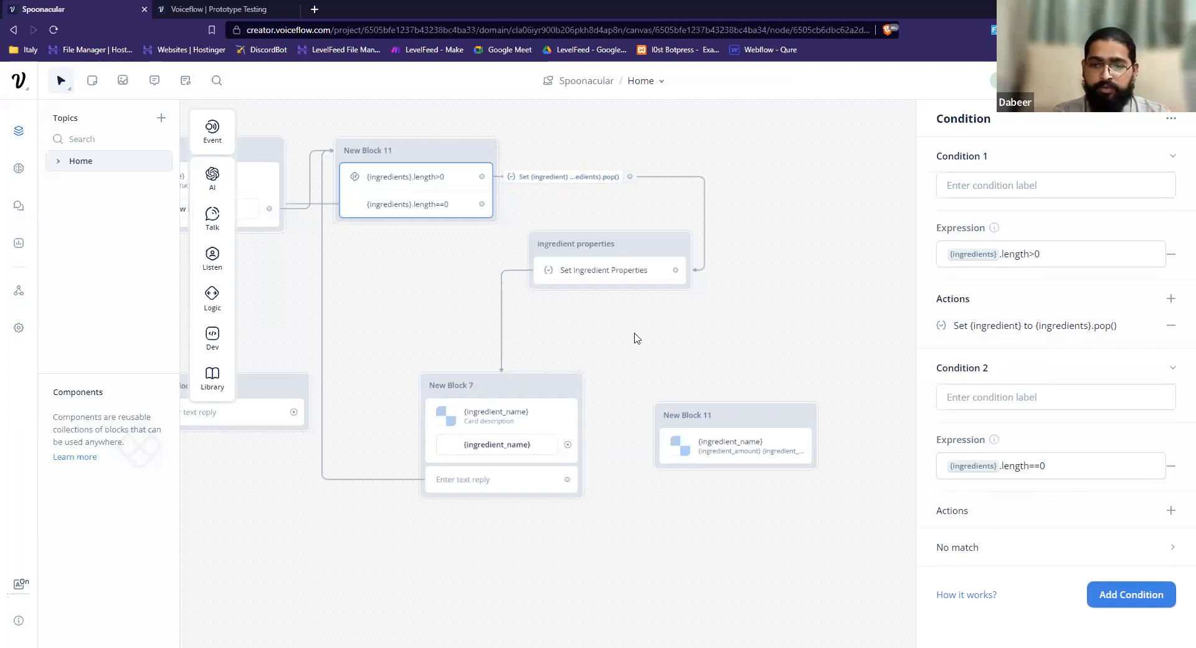
Trace the {ingredients}.length==0 path to New Block 8 and open its See recipe and Get another recipe buttons.
left_click_drag(363, 283, 848, 369)
left_click_drag(465, 233, 666, 247)
left_click_drag(537, 257, 610, 312)
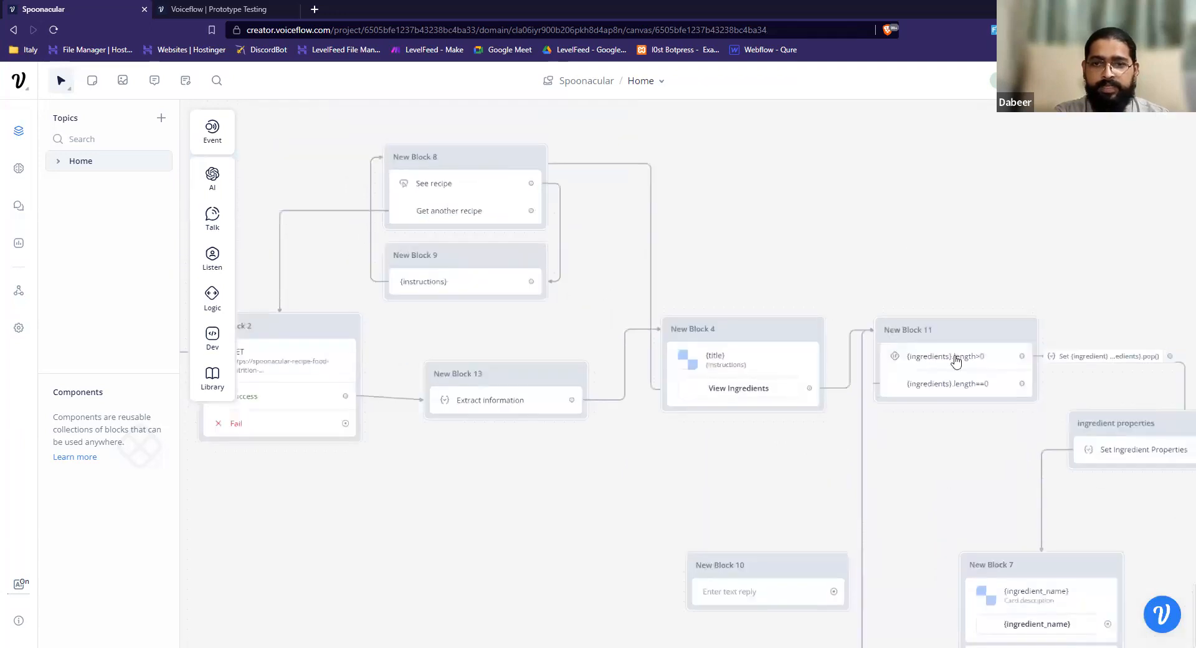
left_click(1025, 387)
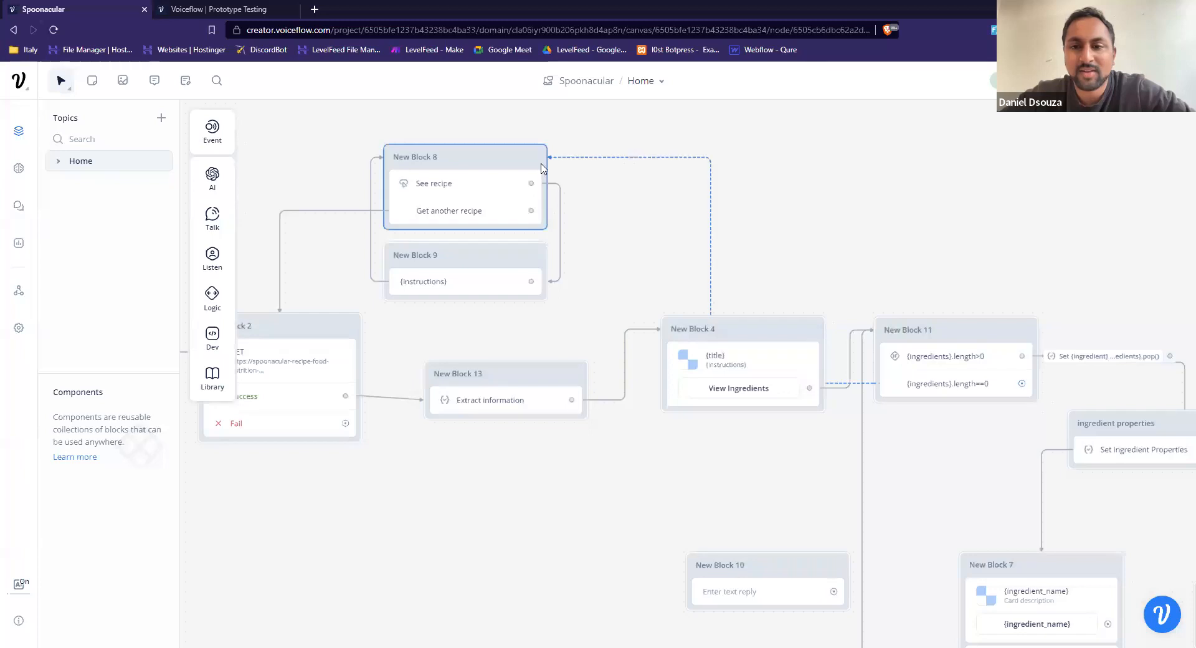
left_click(468, 196)
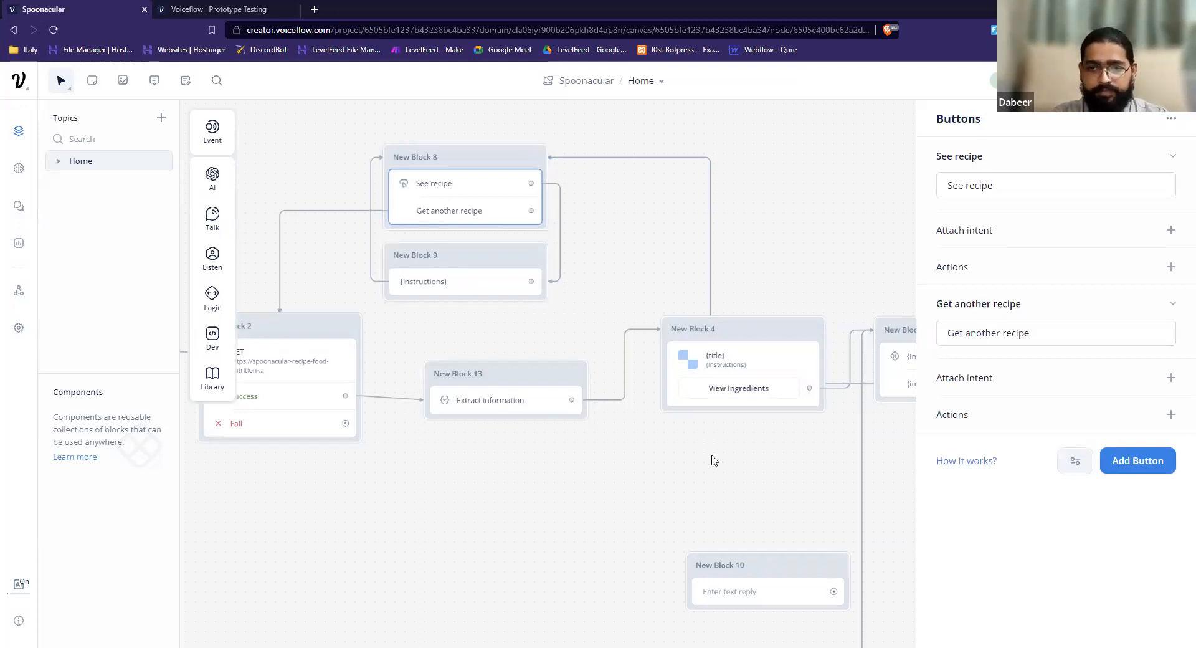
Remove the {ingredient_name} title from the card in New Block 7, keeping its {ingredient_name} button.
scroll(461, 452, "right", 5)
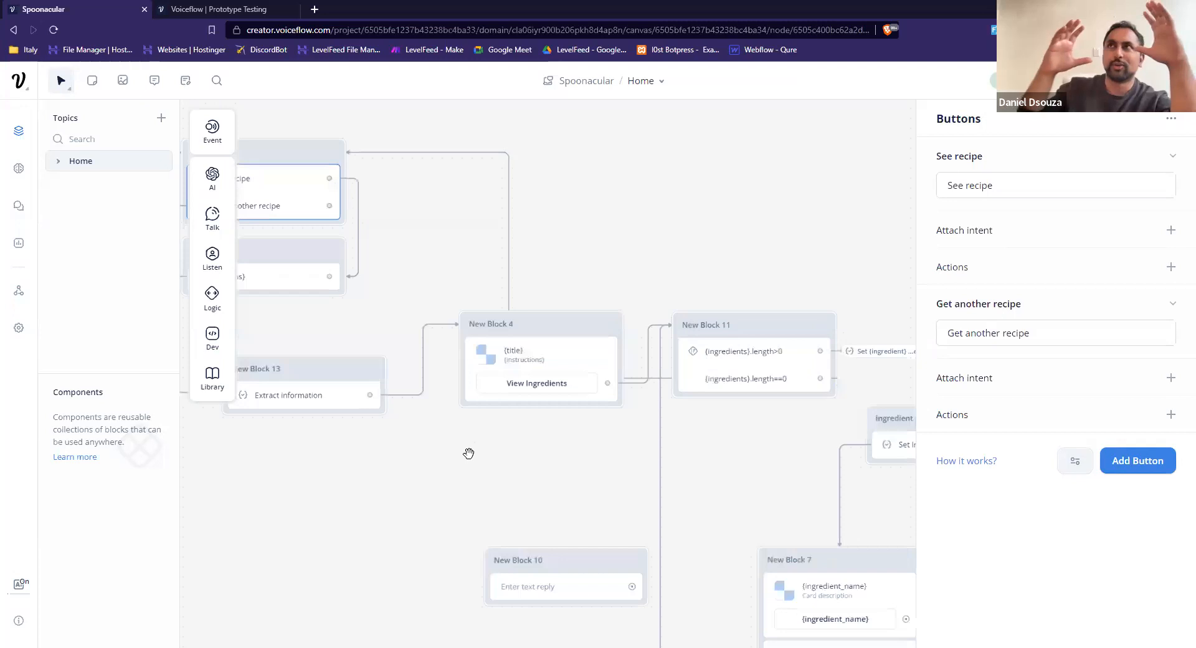
scroll(747, 470, "right", 2)
left_click_drag(637, 416, 573, 381)
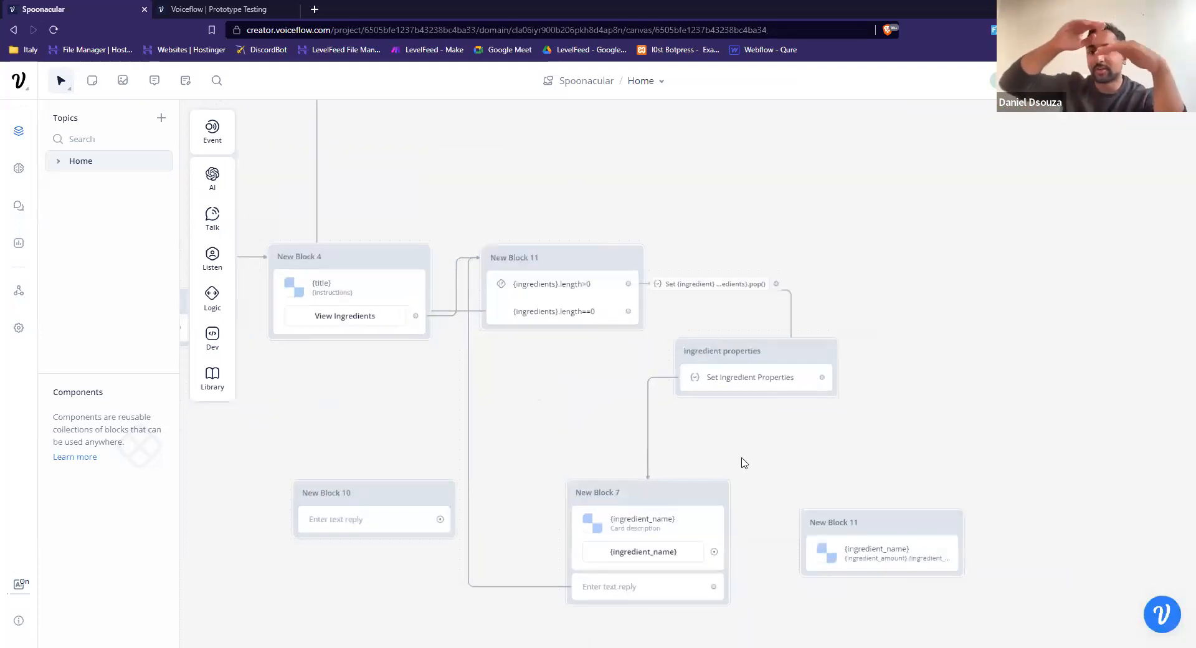
scroll(690, 424, "right", 2)
scroll(690, 424, "down", 1)
scroll(690, 424, "right", 2)
scroll(690, 424, "down", 2)
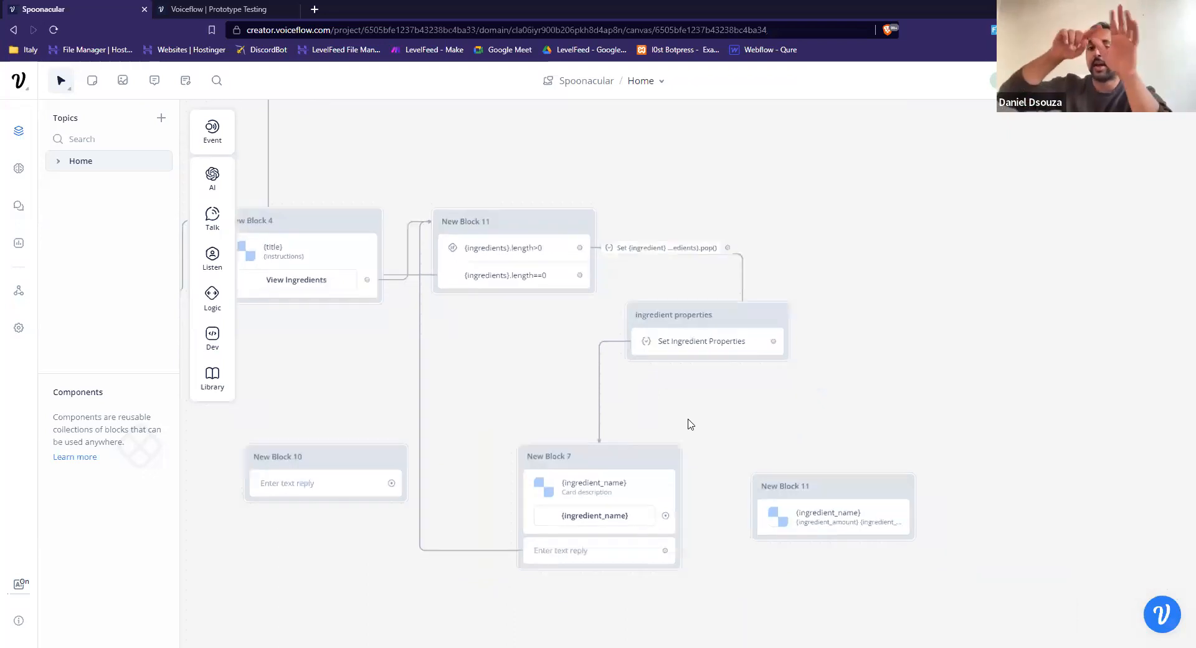
left_click(621, 493)
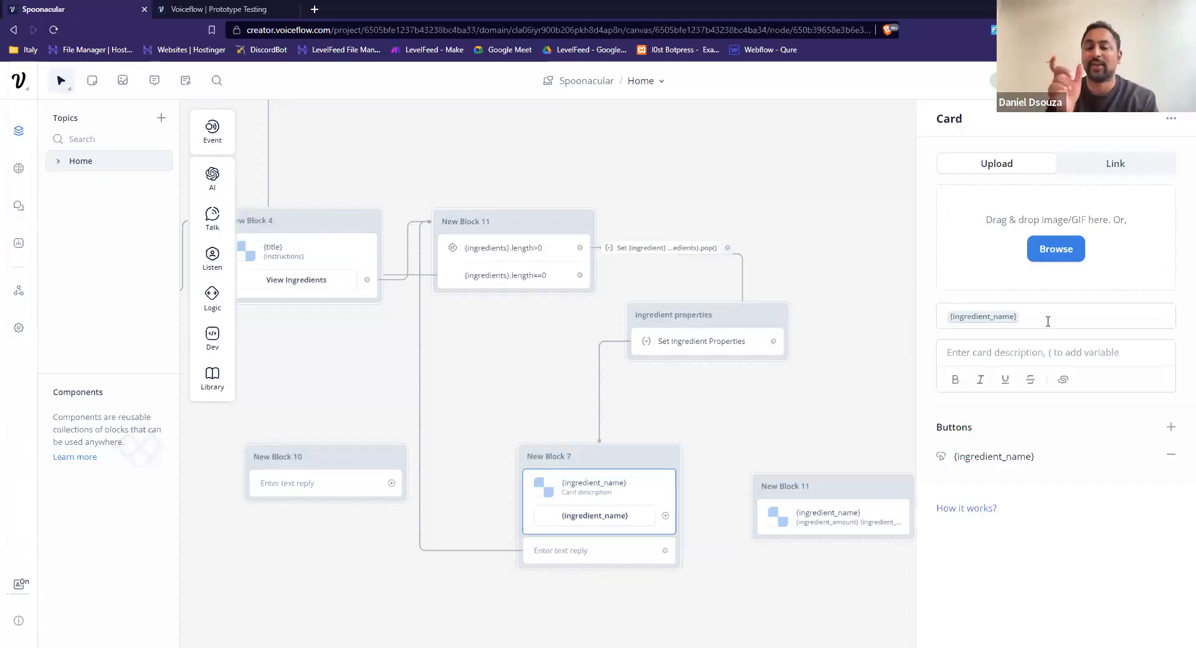
left_click(1047, 321)
key("BackSpace")
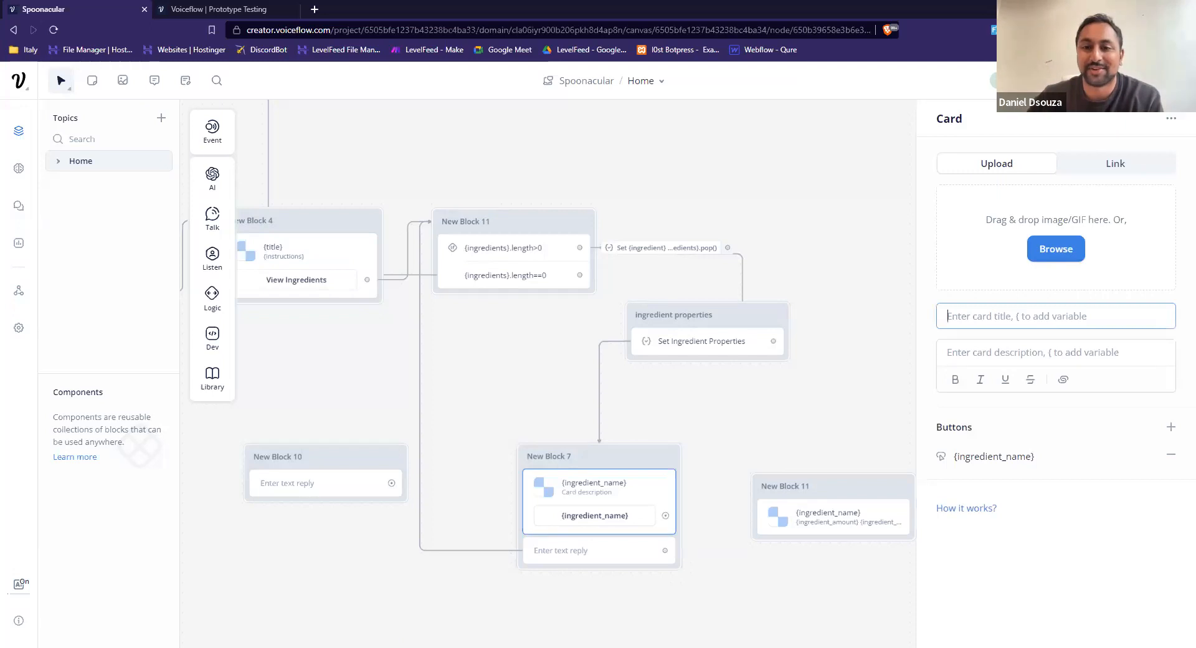
Run the assistant test with the untitled card and request the random recipe's ingredients to review the resulting dialog.
left_click(1158, 81)
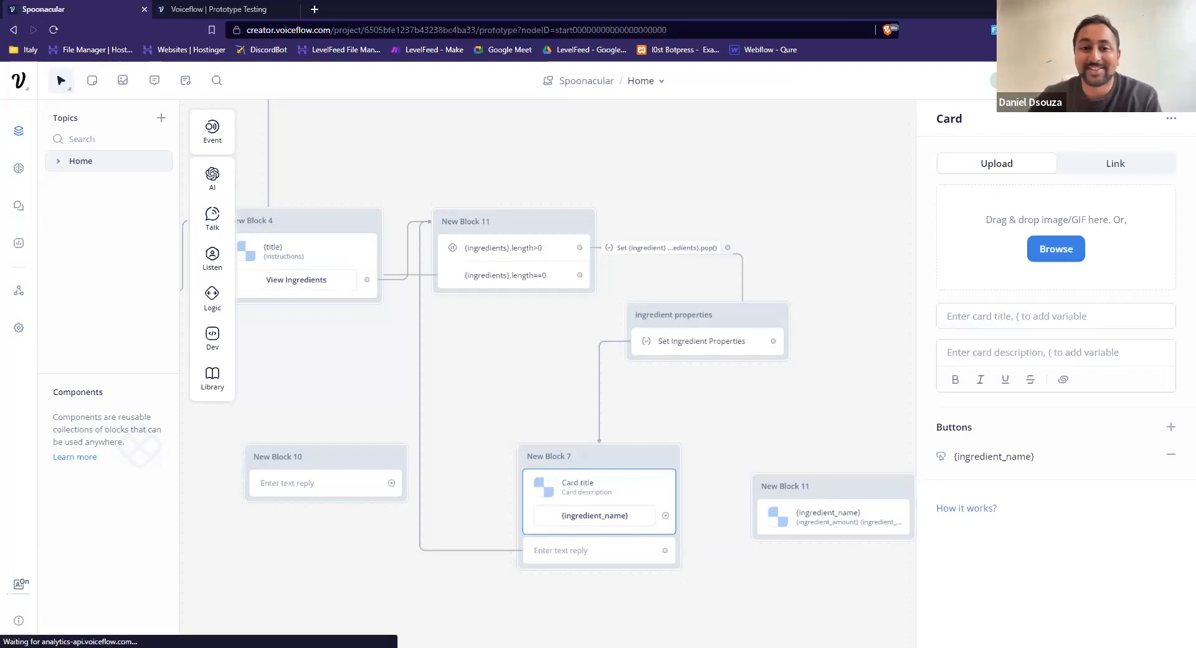
left_click(1072, 306)
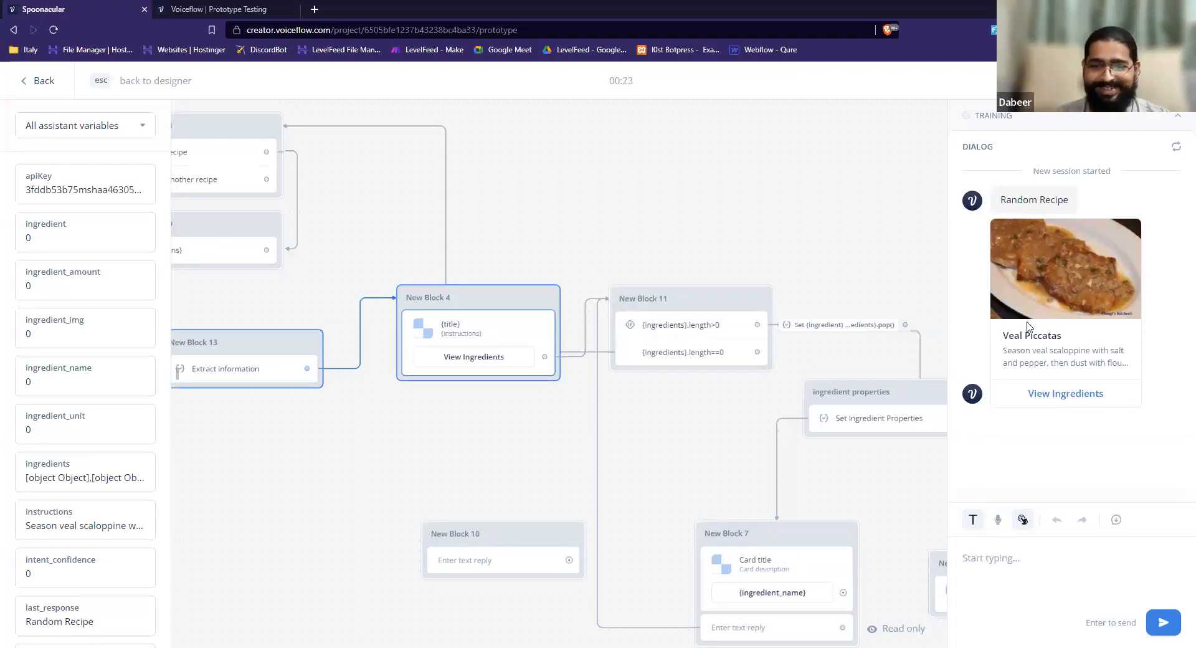
left_click(1061, 397)
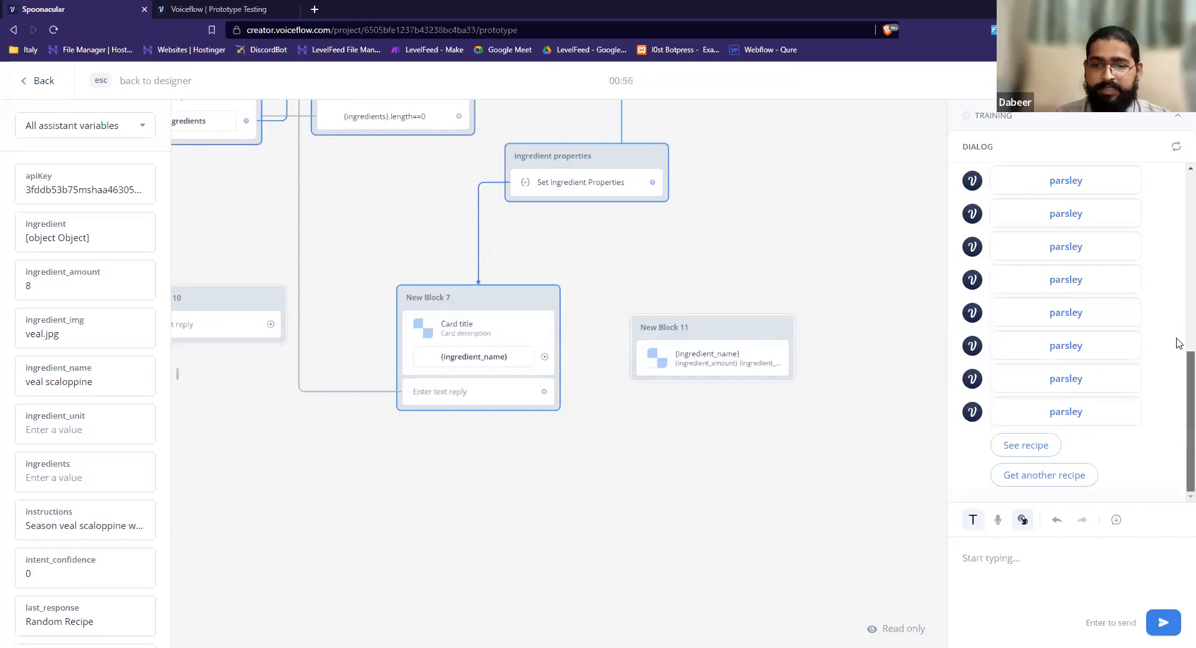
scroll(1178, 337, "up", 2)
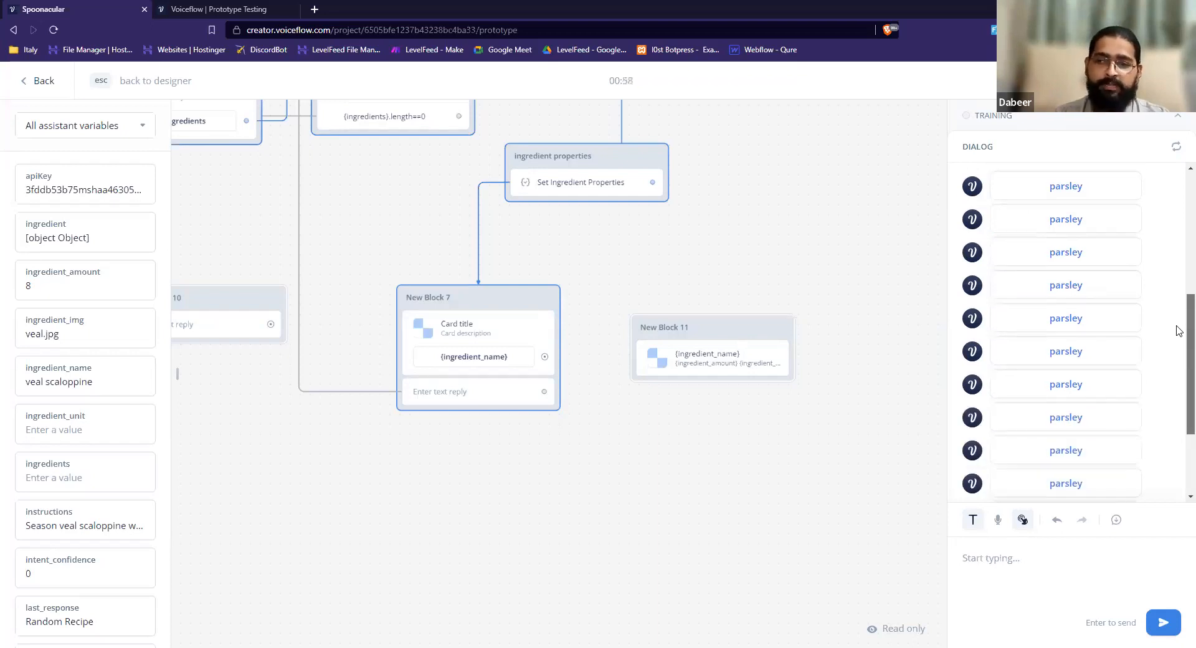
scroll(1178, 442, "down", 2)
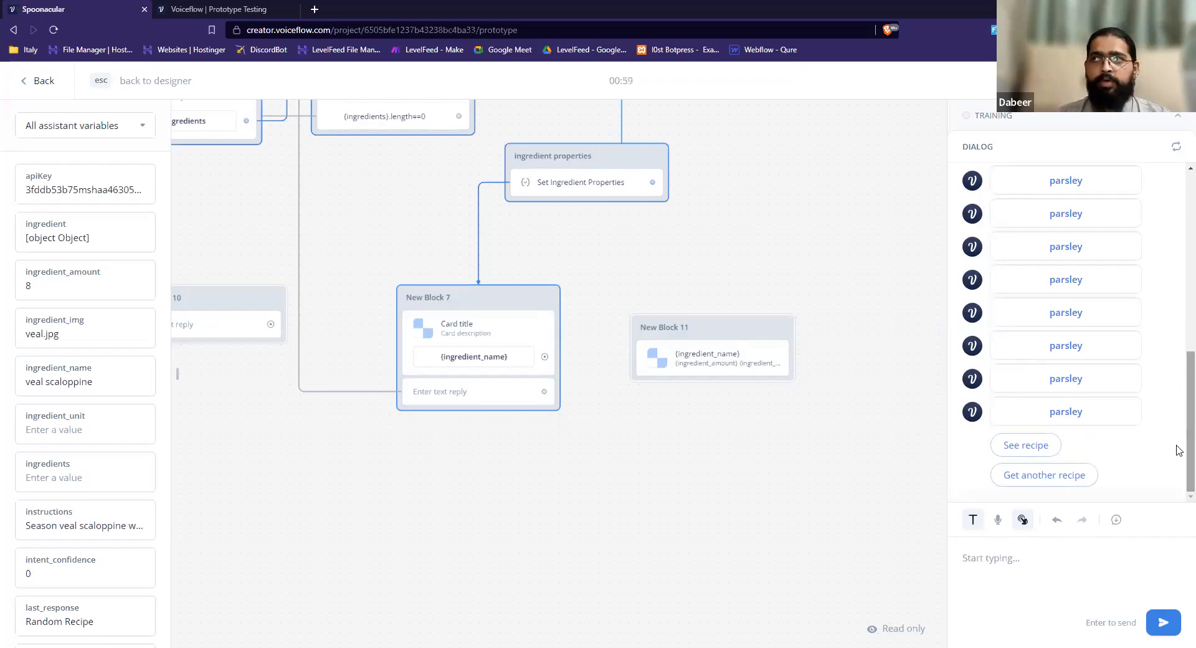